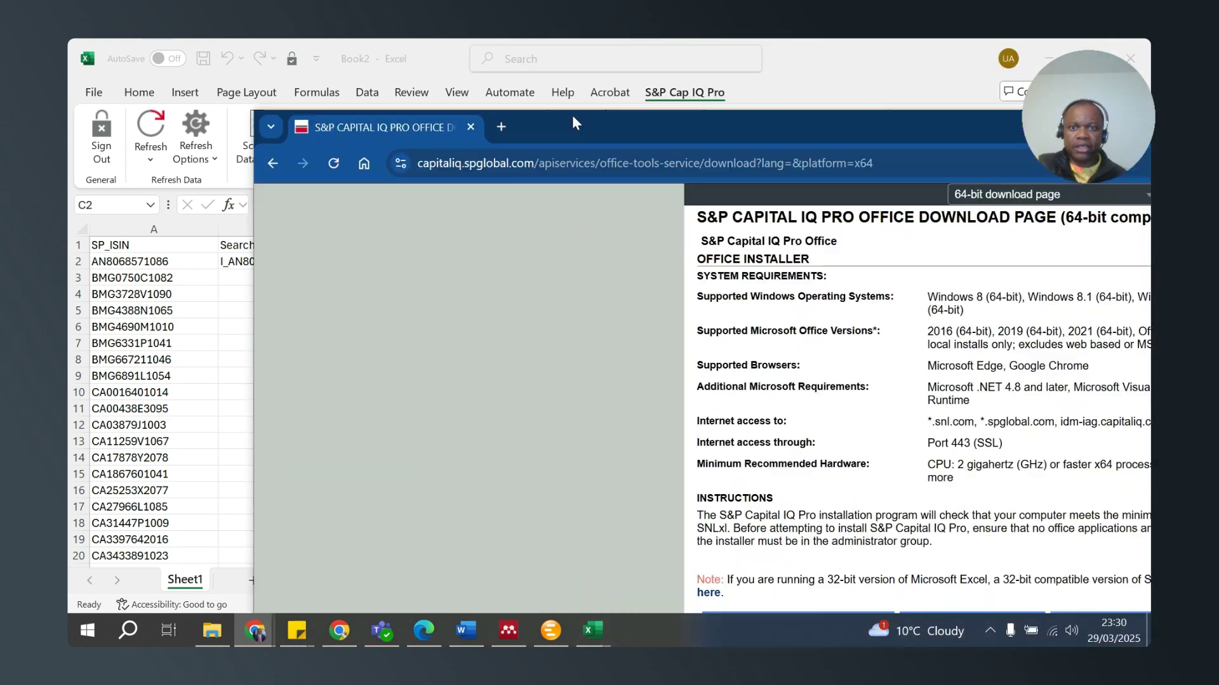
Return to the workbook and check the ISIN in A2 and the Search ID formula in B2.
double_click(612, 130)
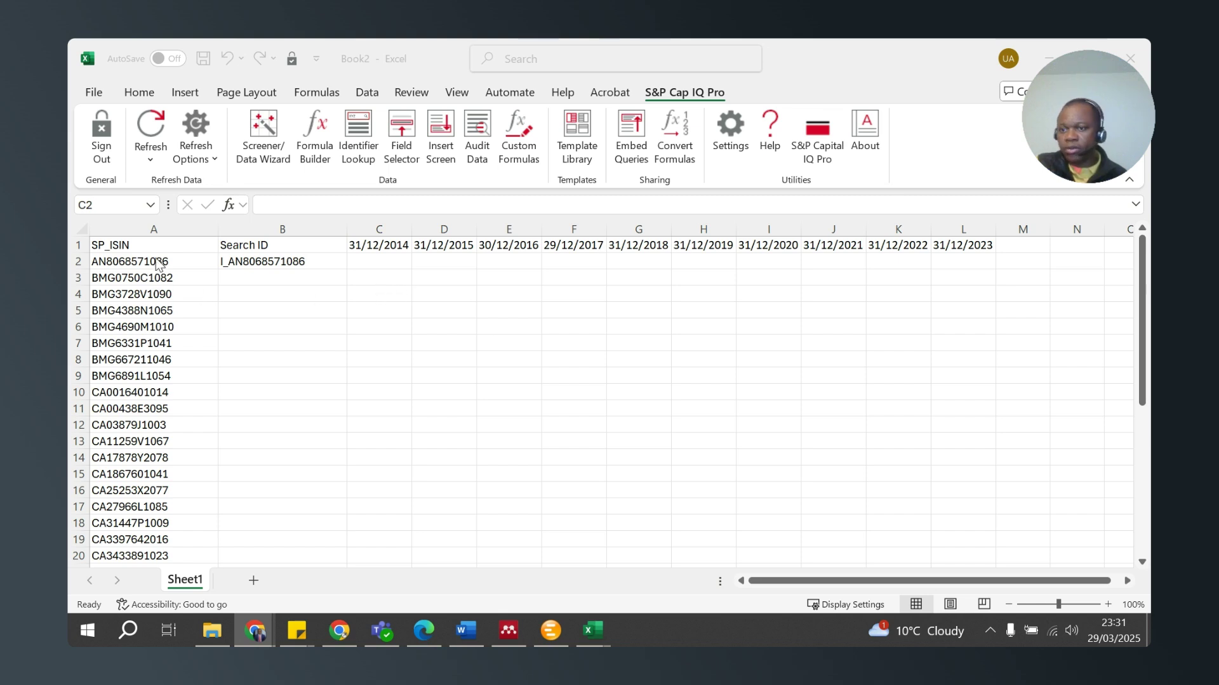
key(alt+Tab)
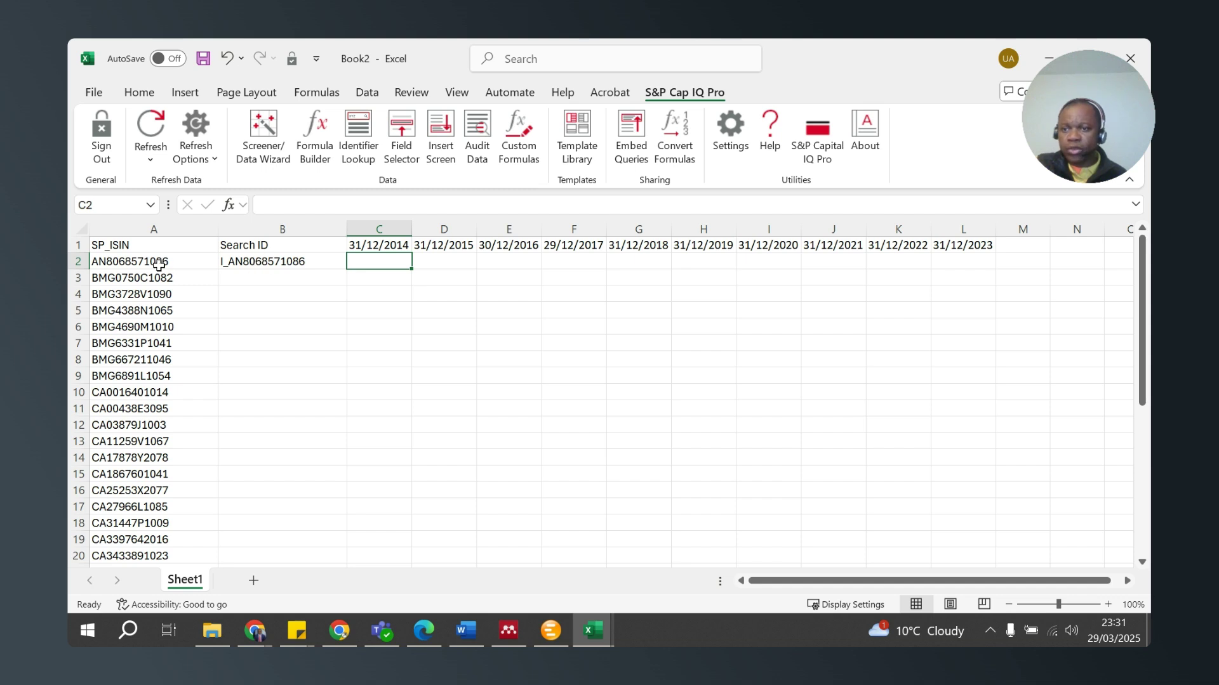
click(153, 263)
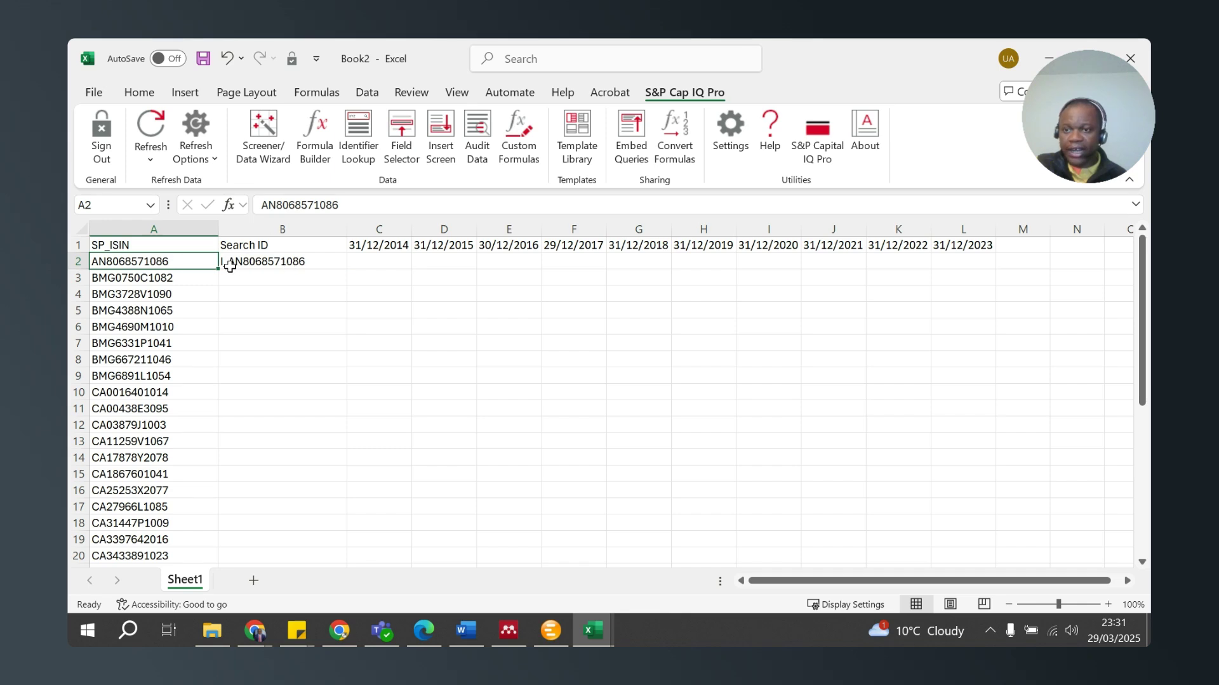
click(263, 262)
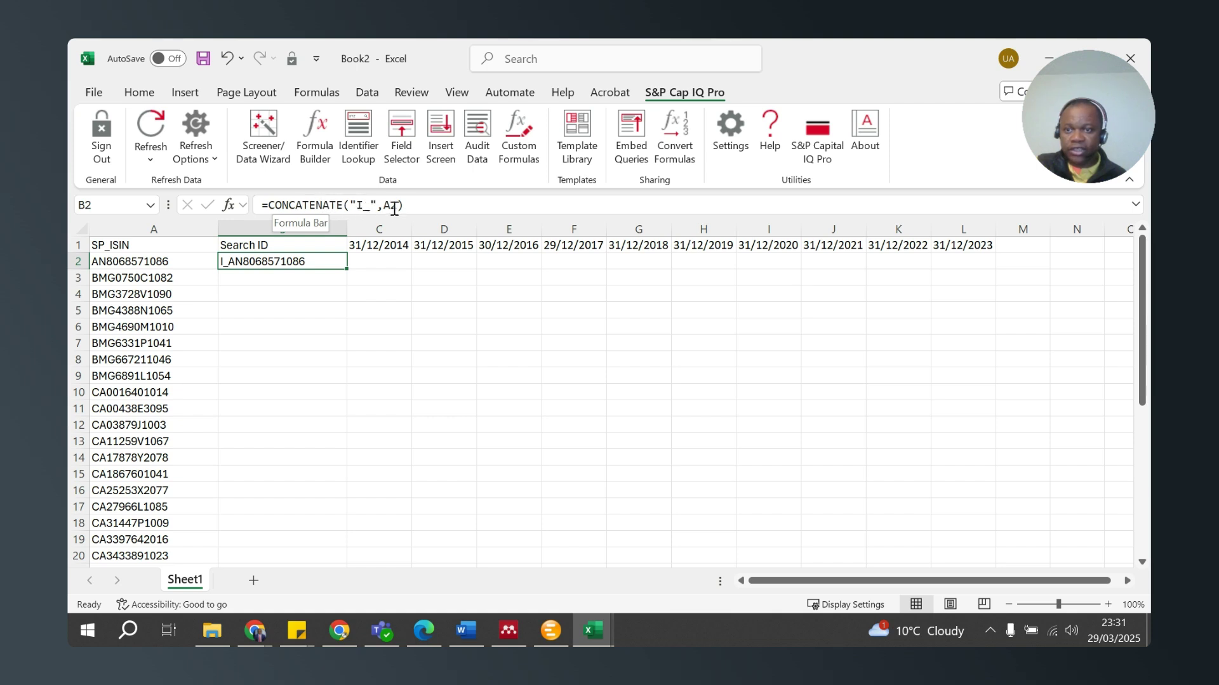
Copy B2's CONCATENATE Search ID formula down column B, then bring up the S&P add-in settings.
double_click(347, 269)
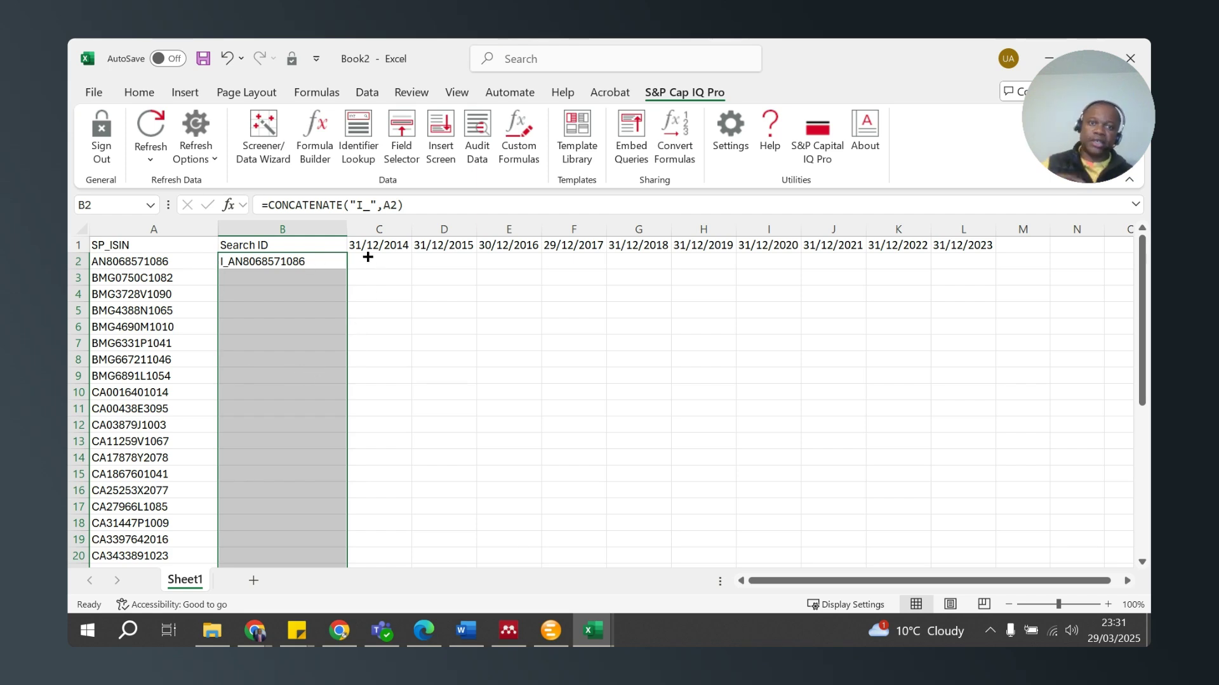
key(ctrl+d)
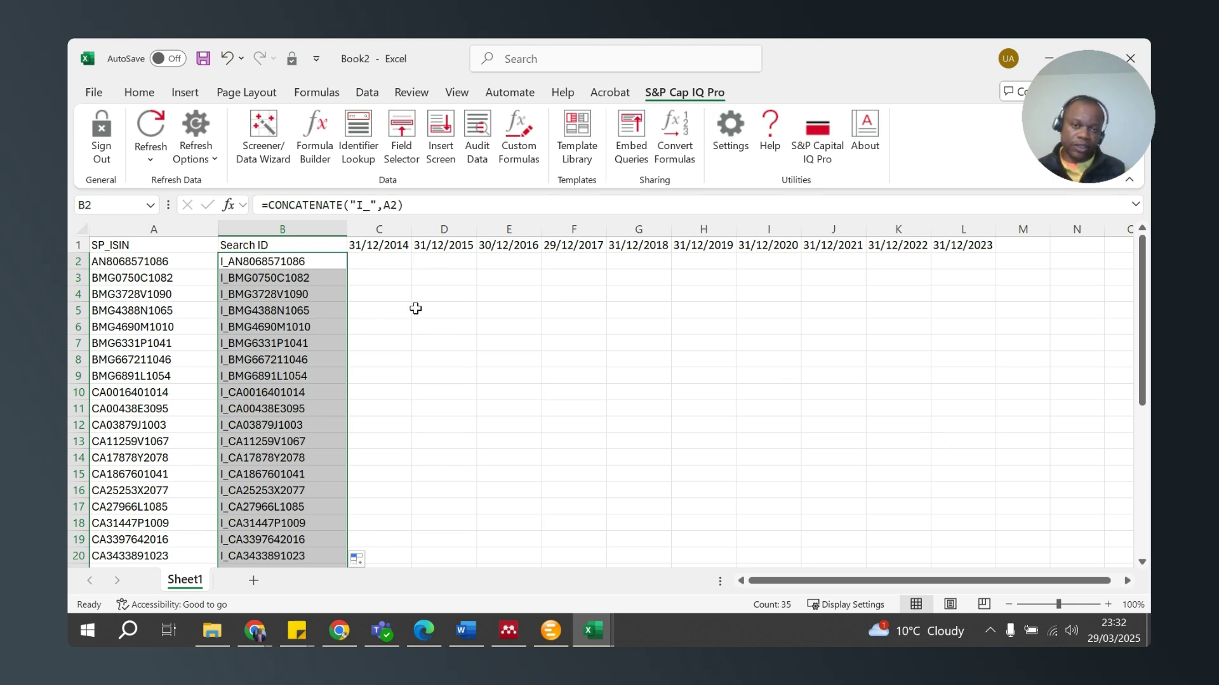
click(727, 132)
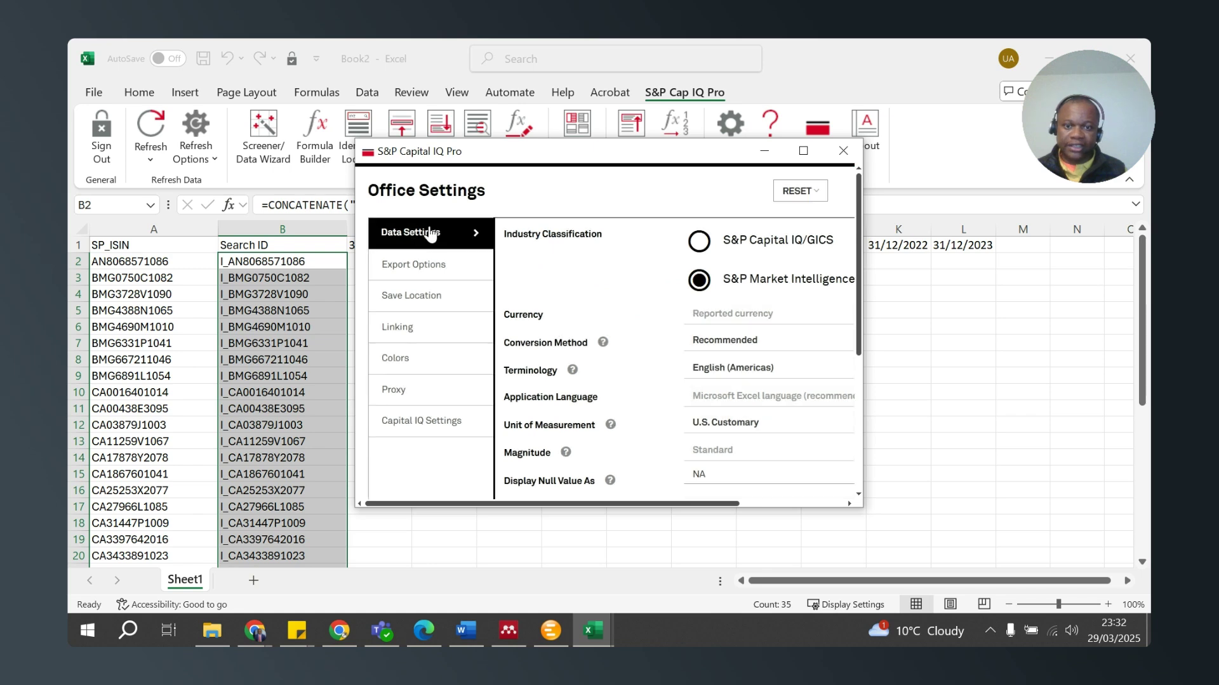
scroll(730, 343, down, 4)
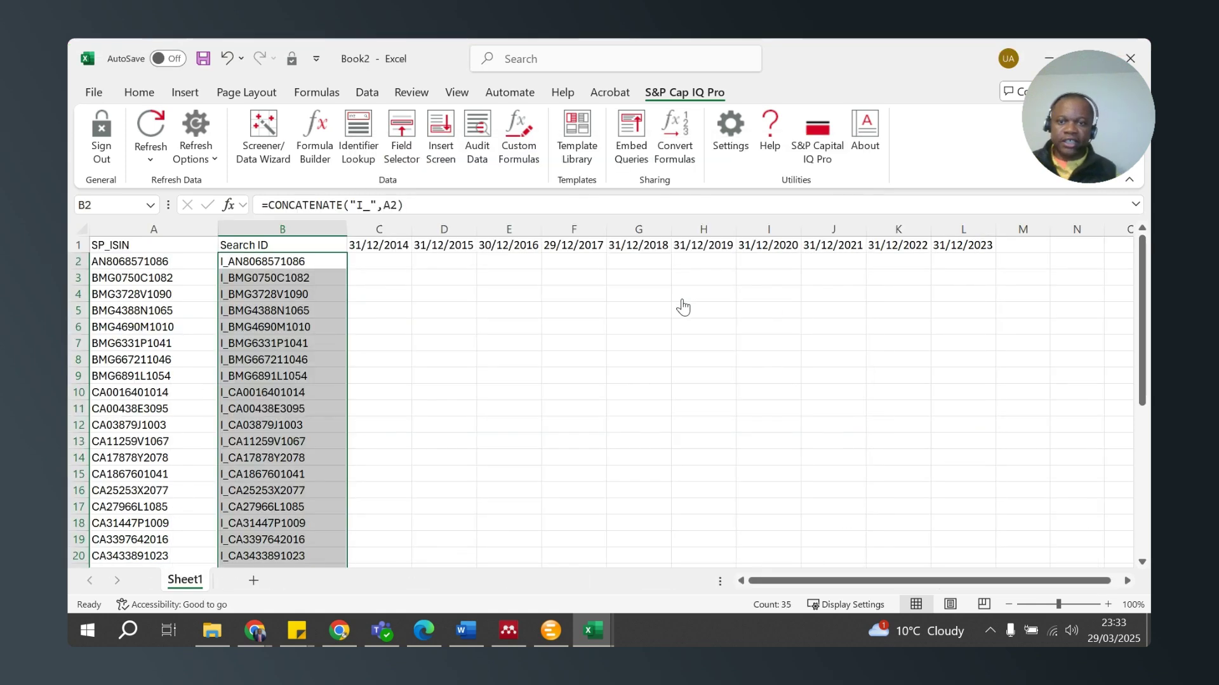
click(730, 315)
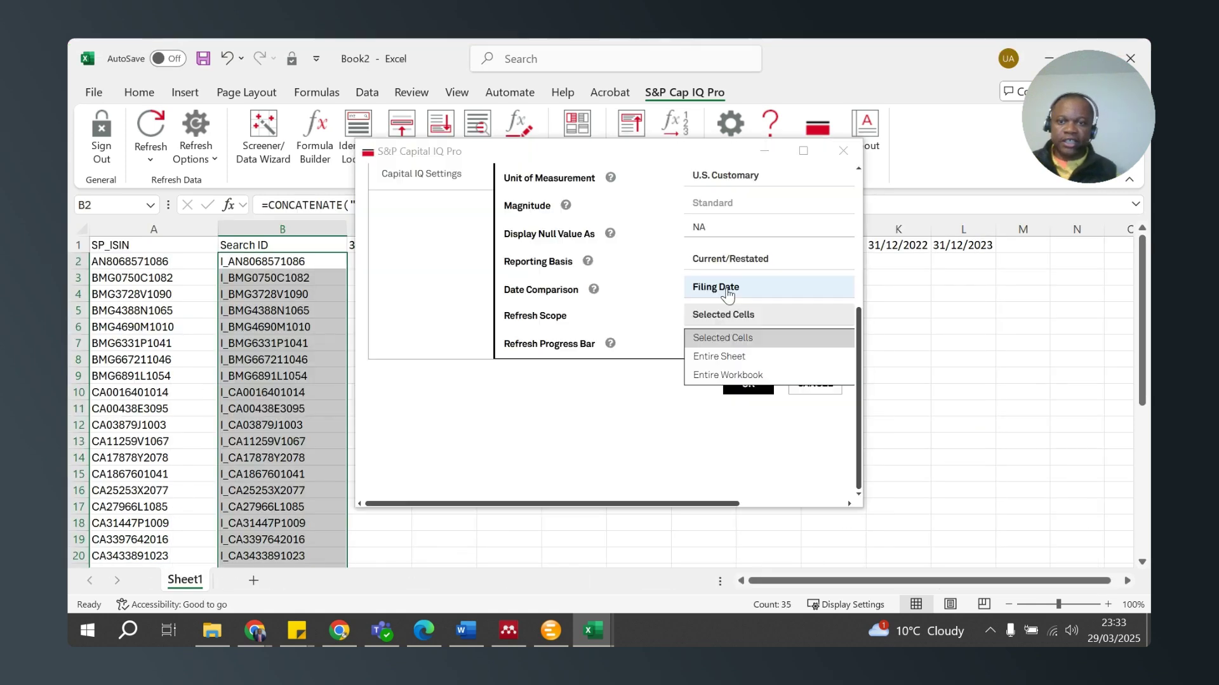
click(736, 339)
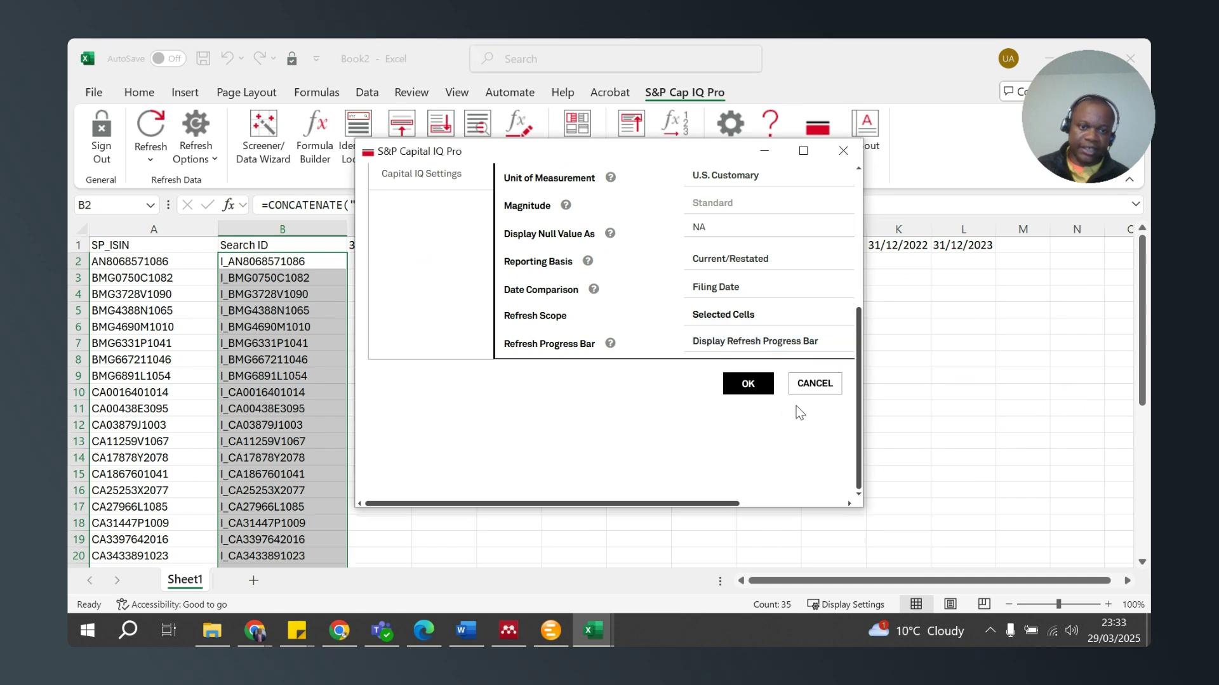
click(748, 384)
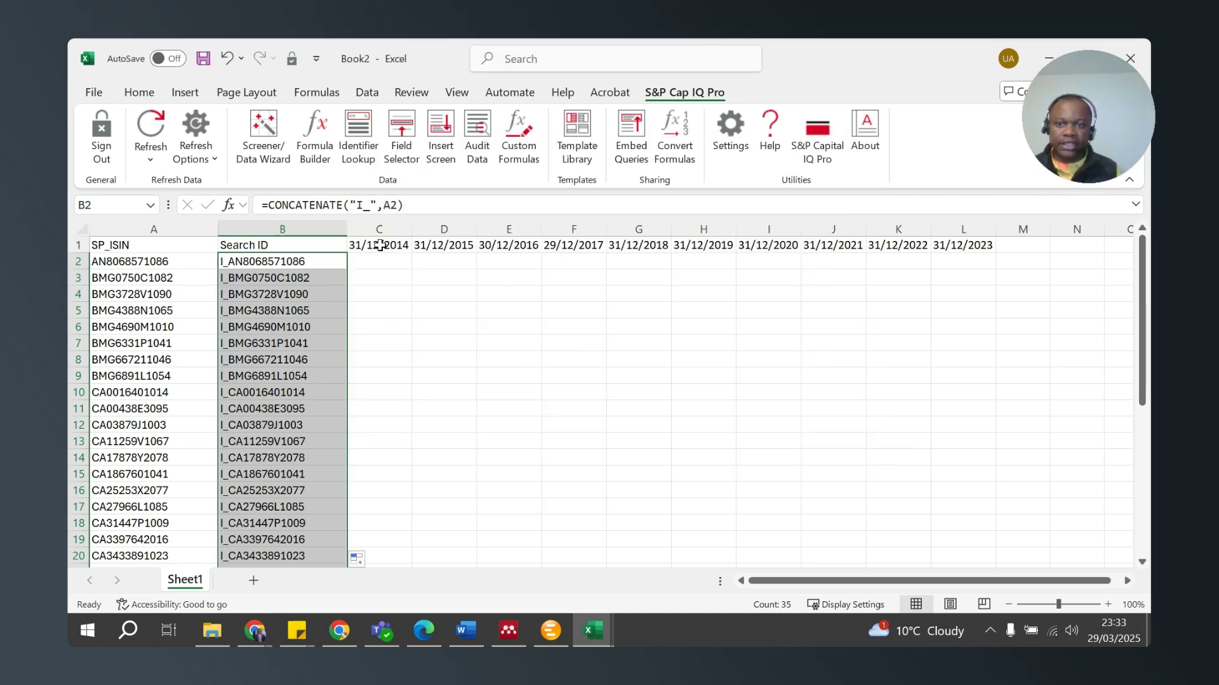
Check the C1:L1 year-end date headers, then start the S&P Formula Builder for cell C2.
drag(371, 245, 954, 231)
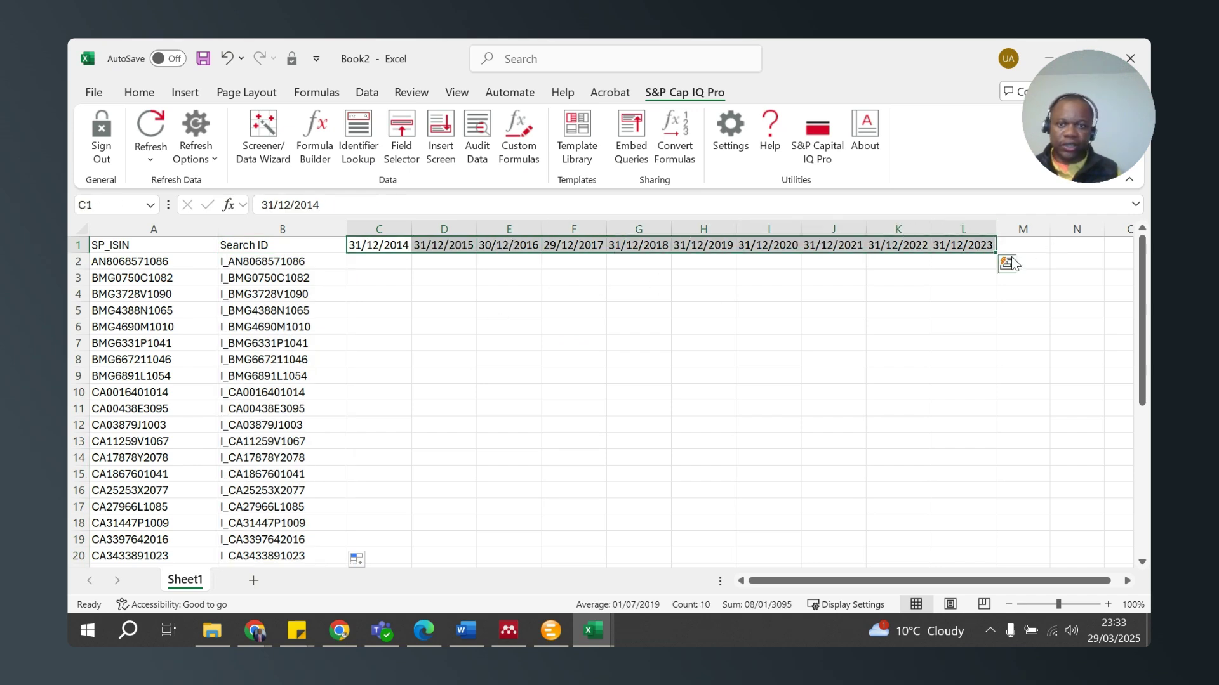
click(373, 263)
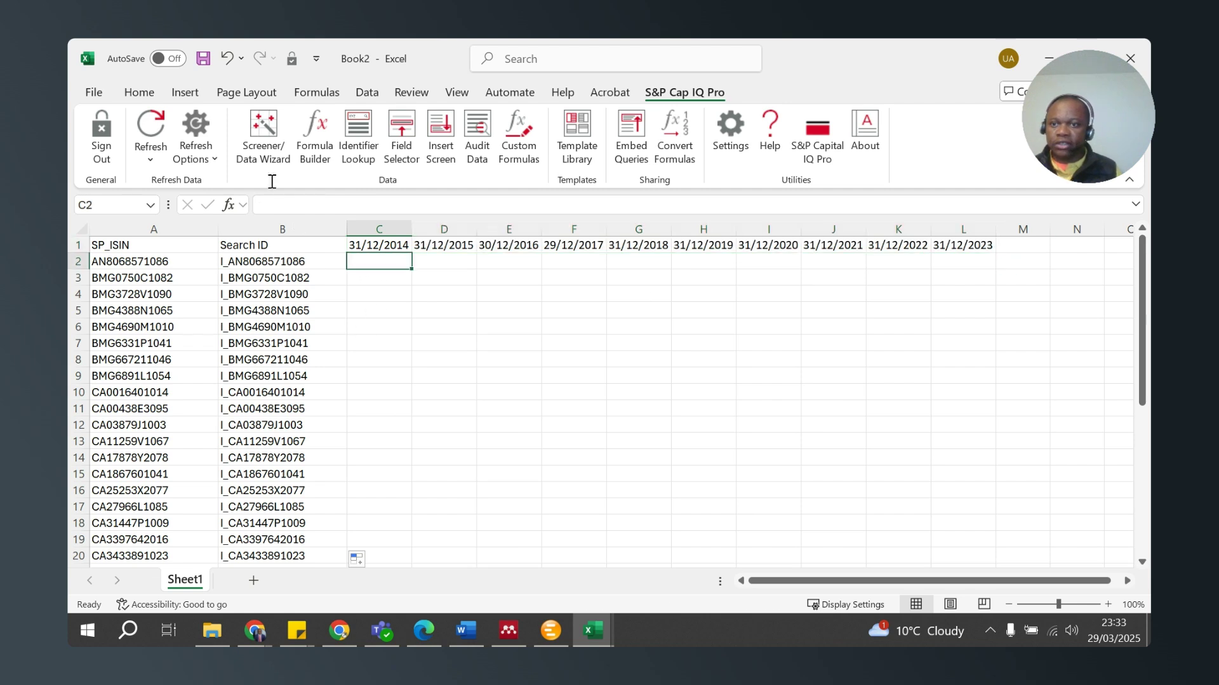
click(318, 126)
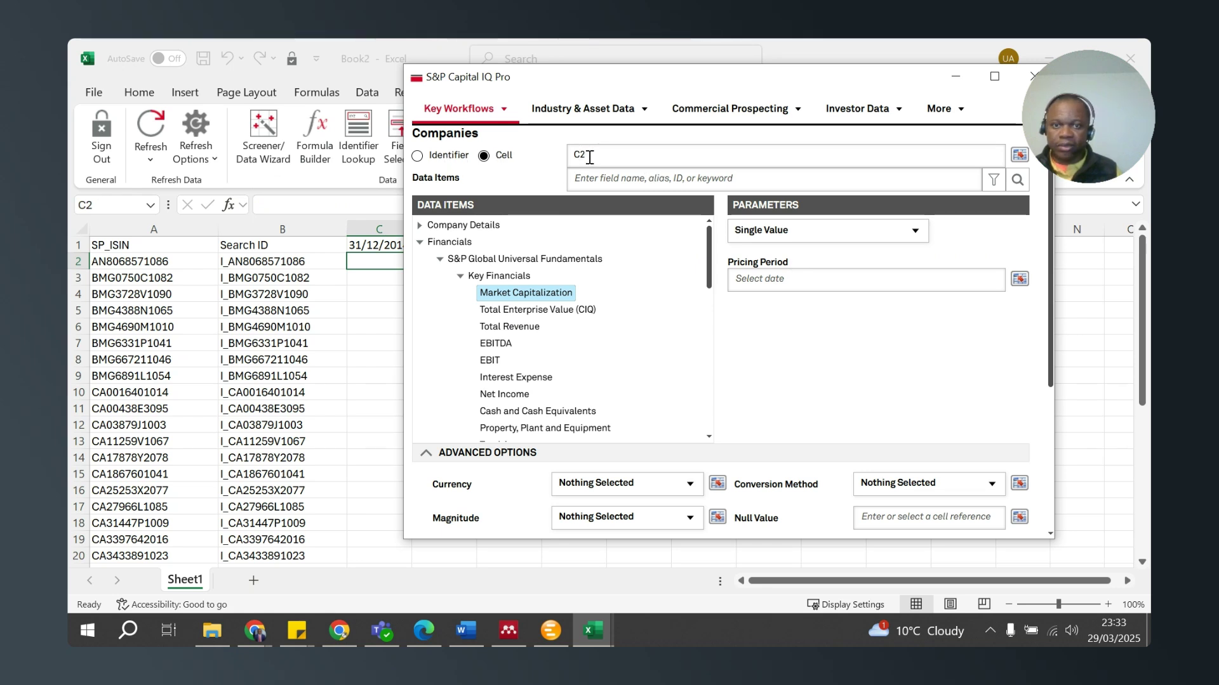
Set the builder's company reference to B2 and the data item to Market Capitalization.
click(277, 263)
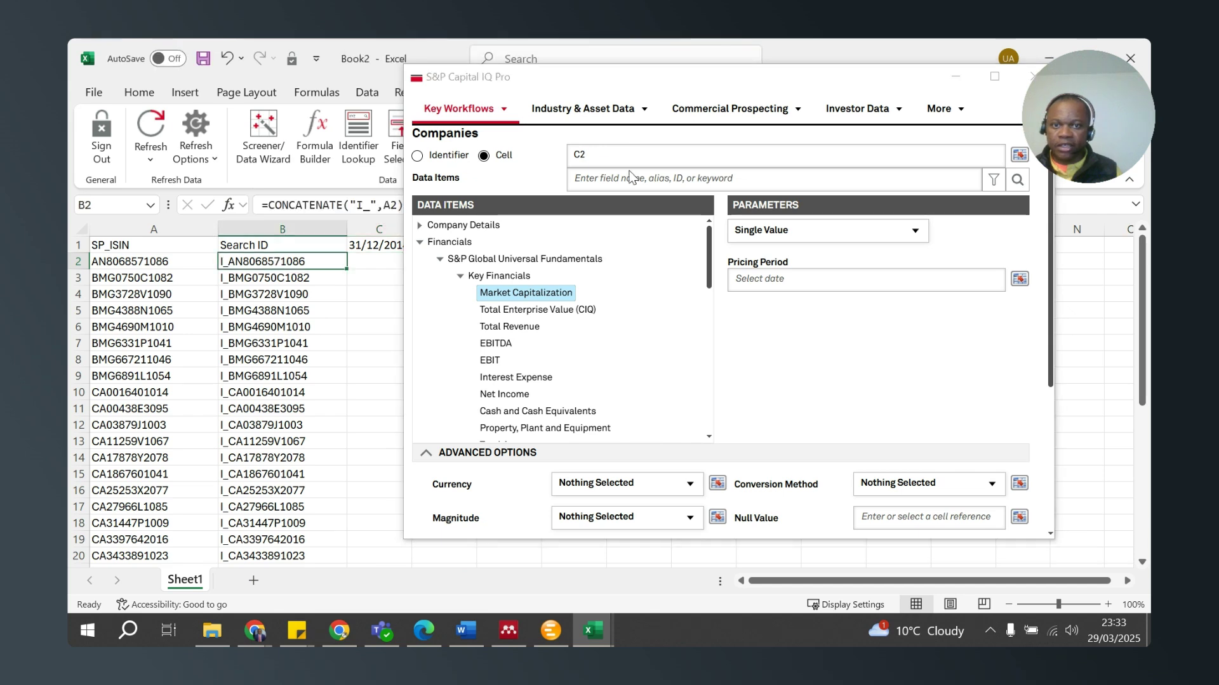
click(603, 151)
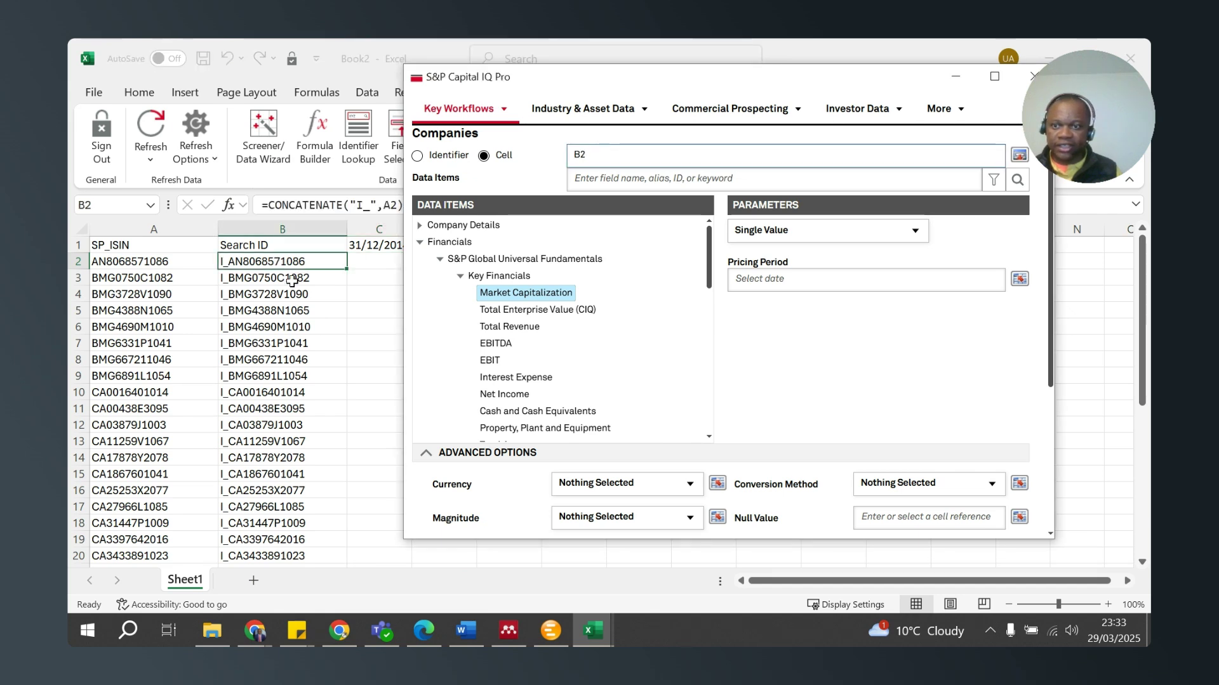
click(291, 261)
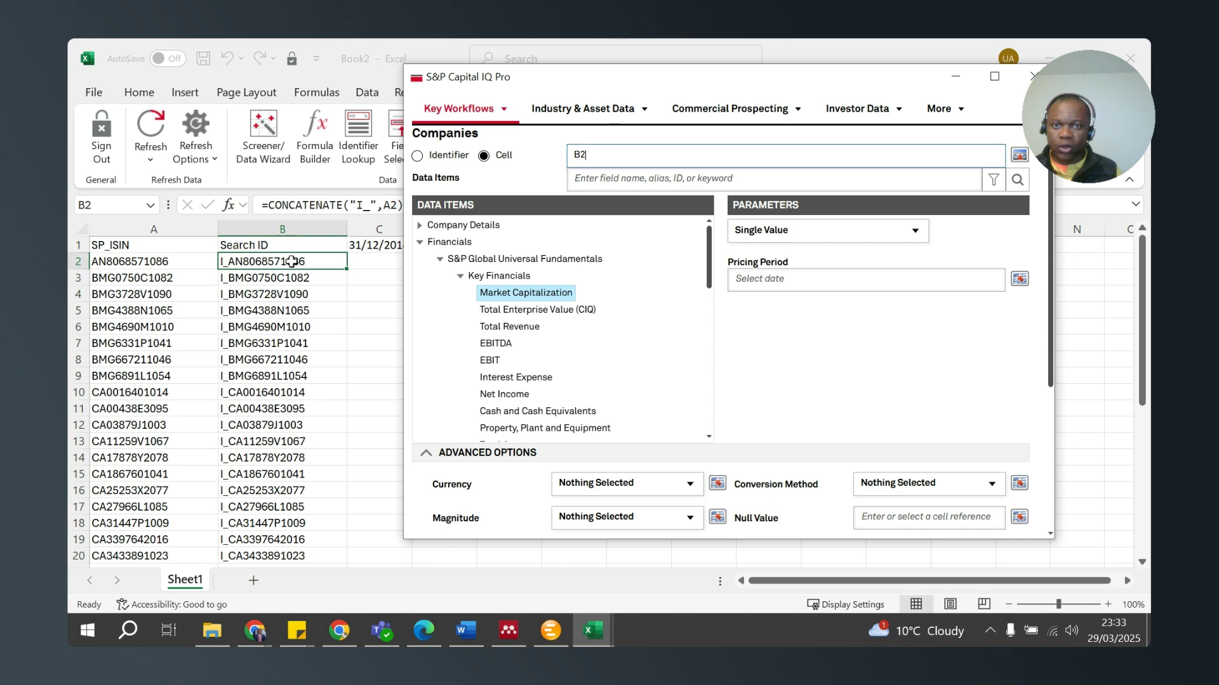
click(615, 180)
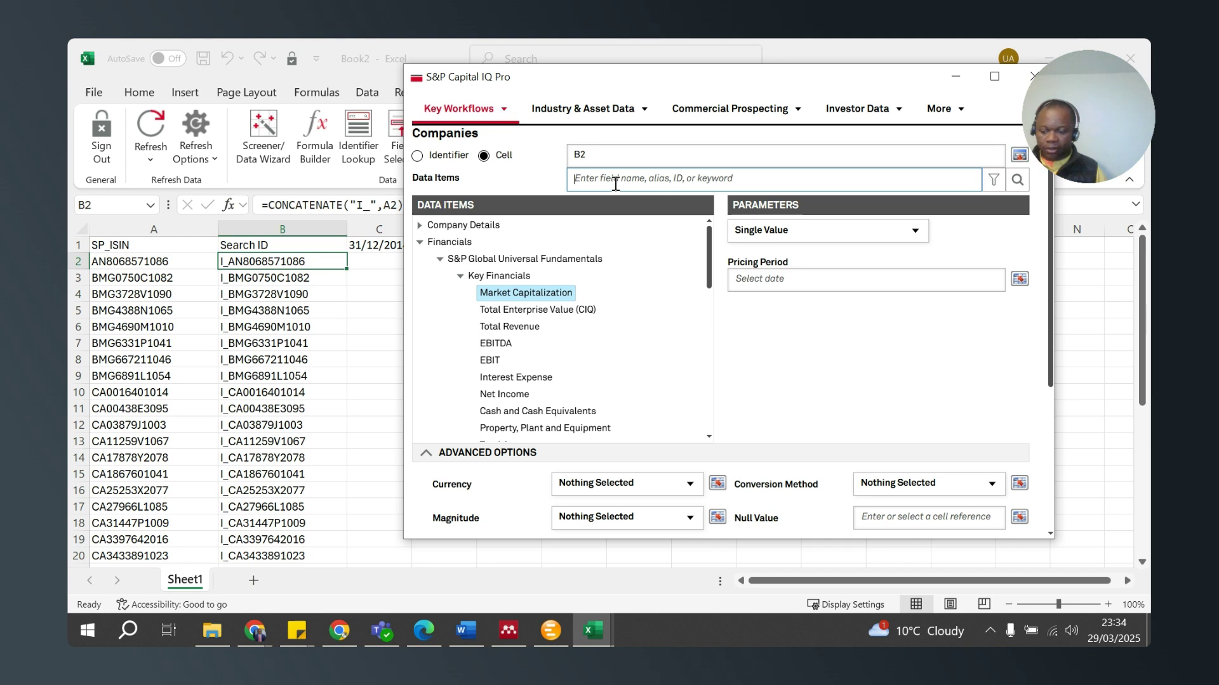
text(marke)
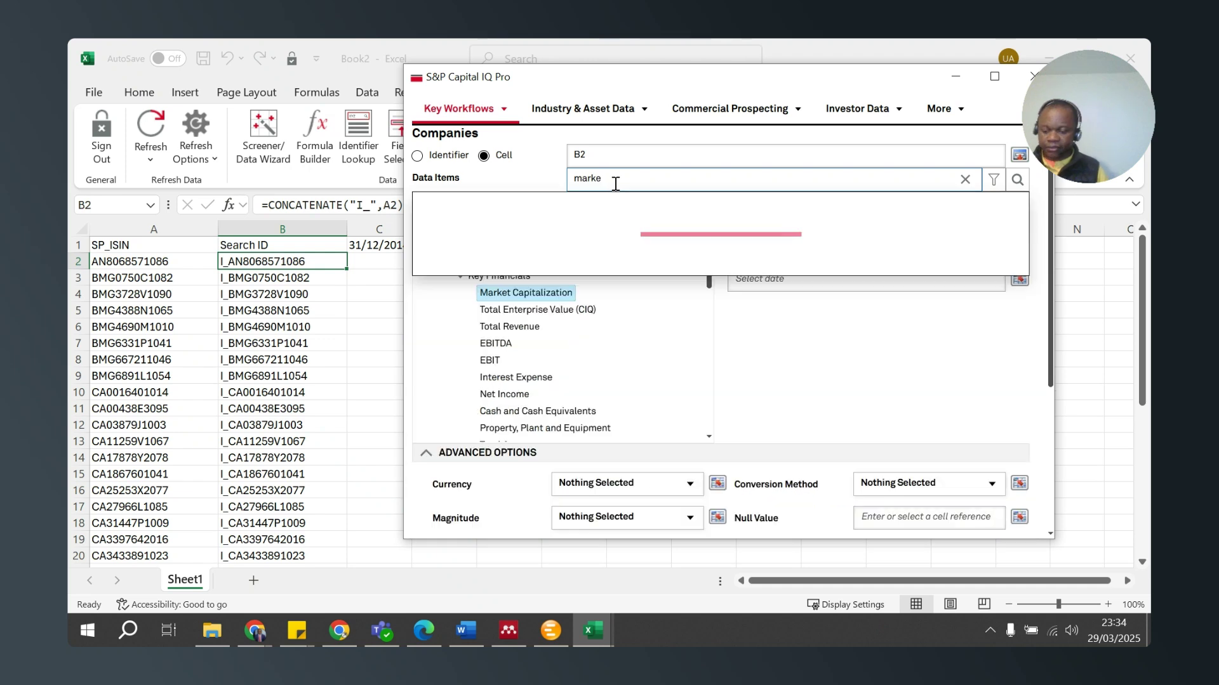
text(t)
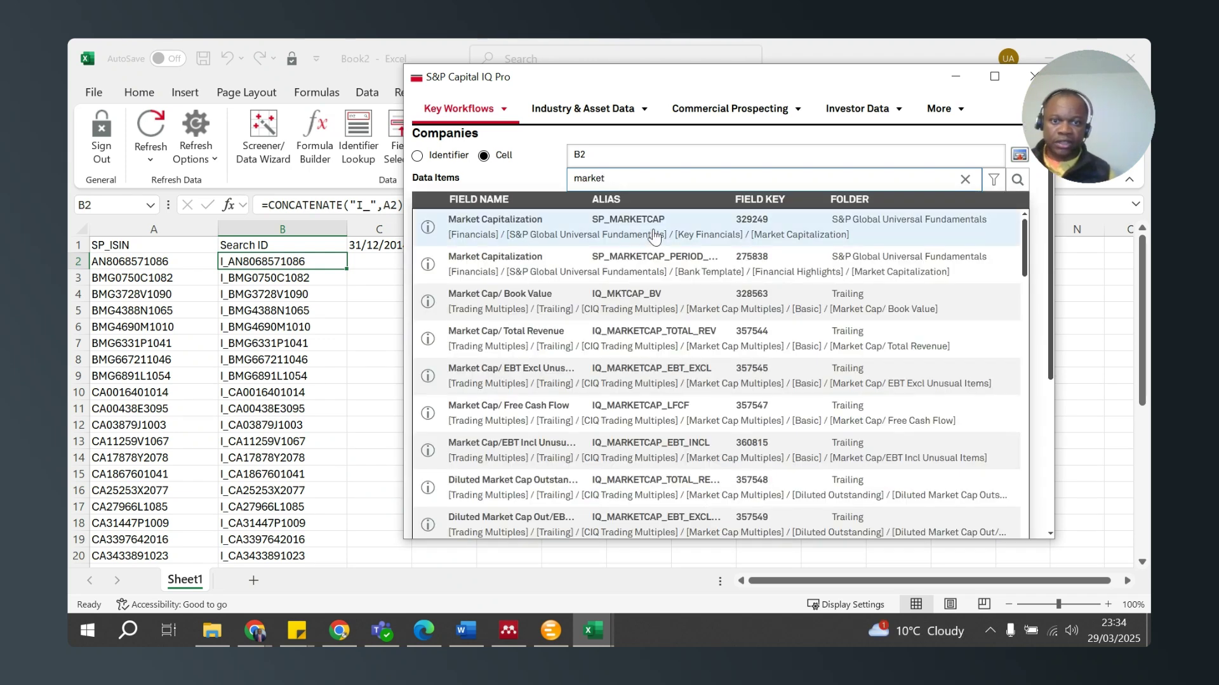
click(654, 237)
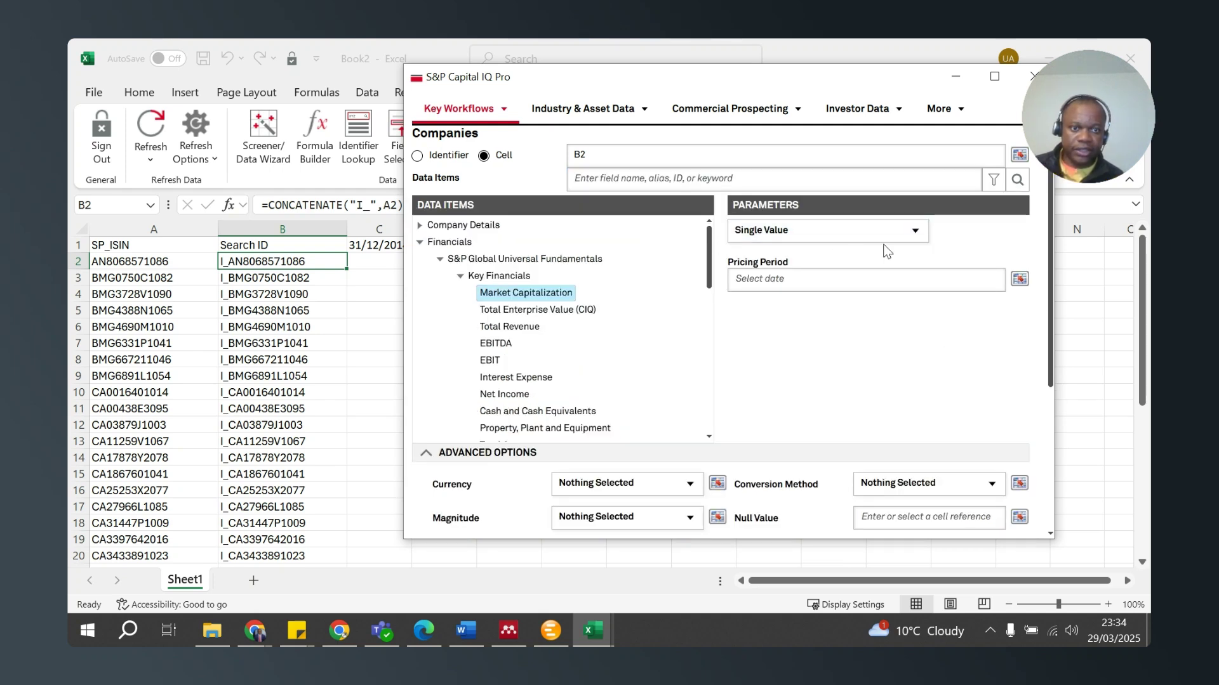
Link the pricing period to the 31/12/2014 date in cell C1.
click(844, 281)
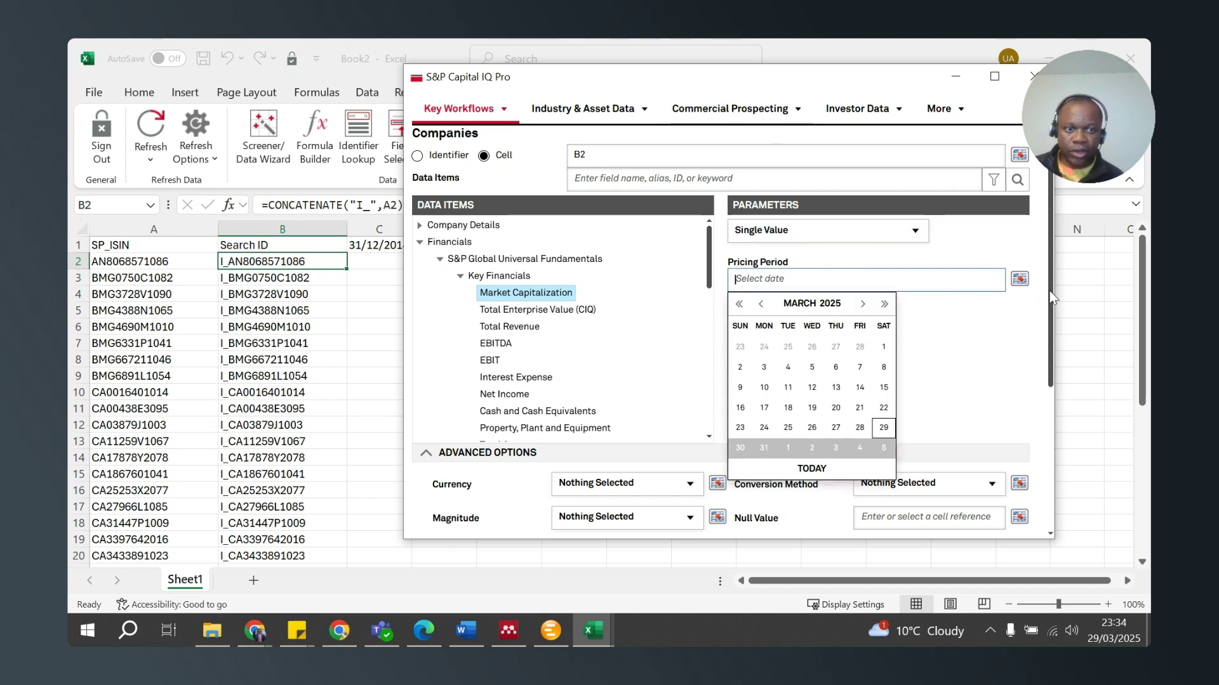
click(1019, 280)
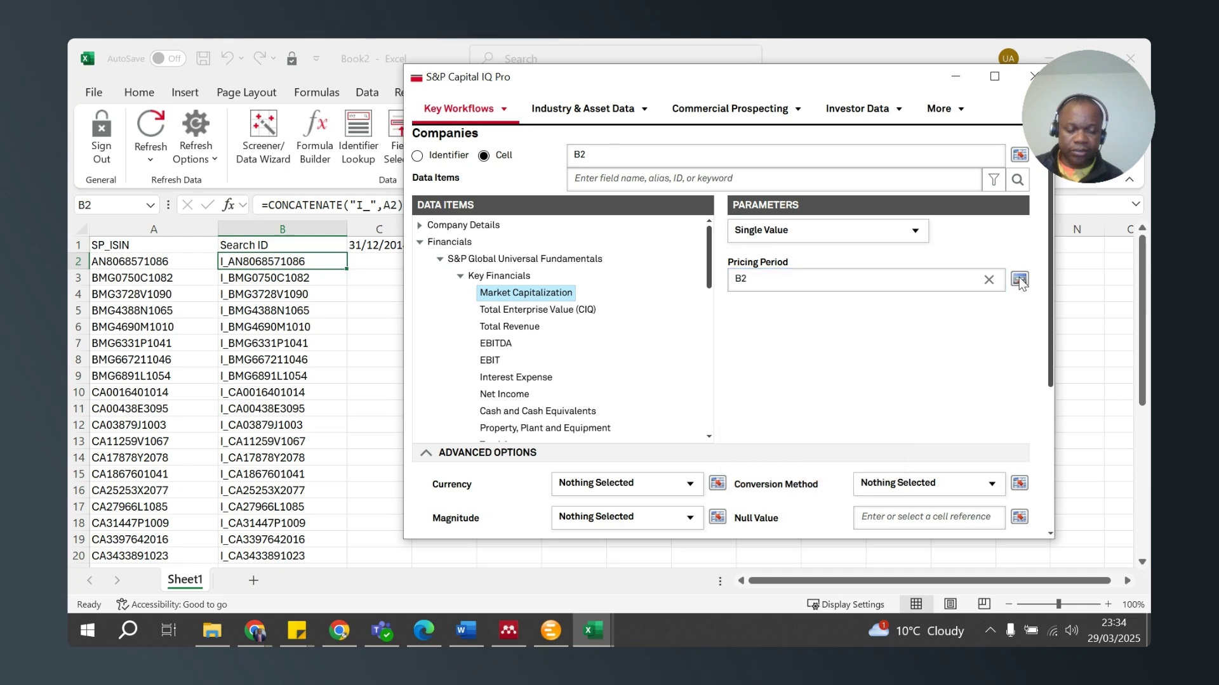
click(363, 245)
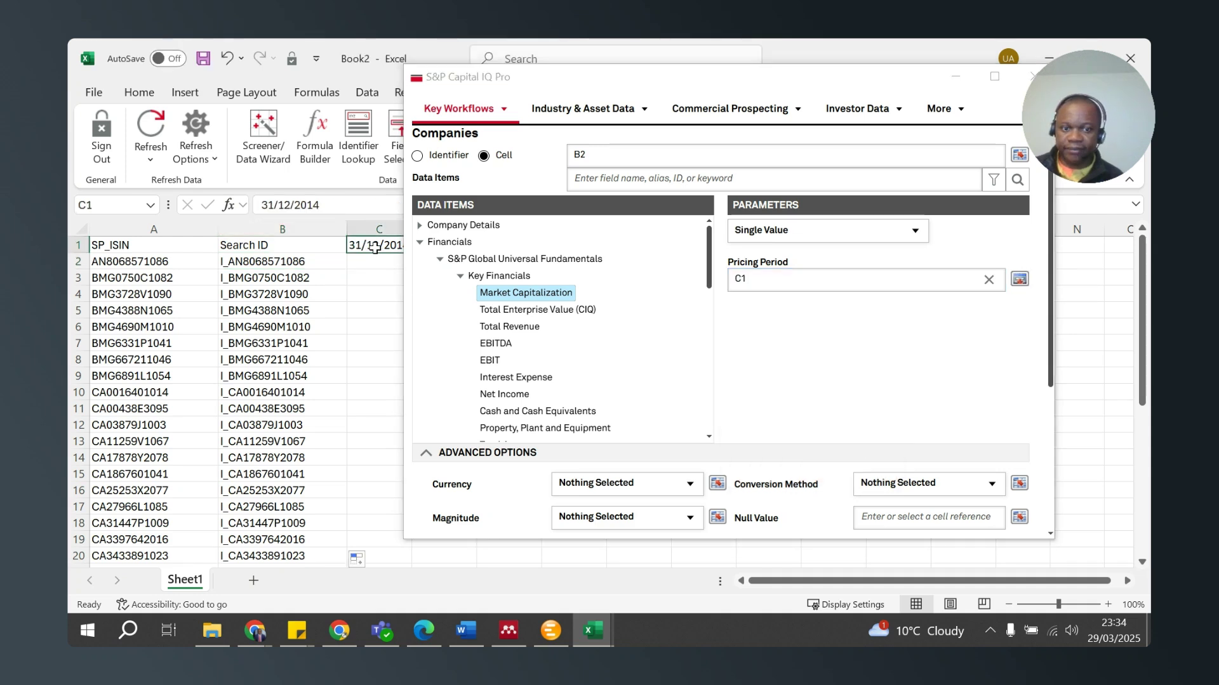
drag(749, 78, 726, 63)
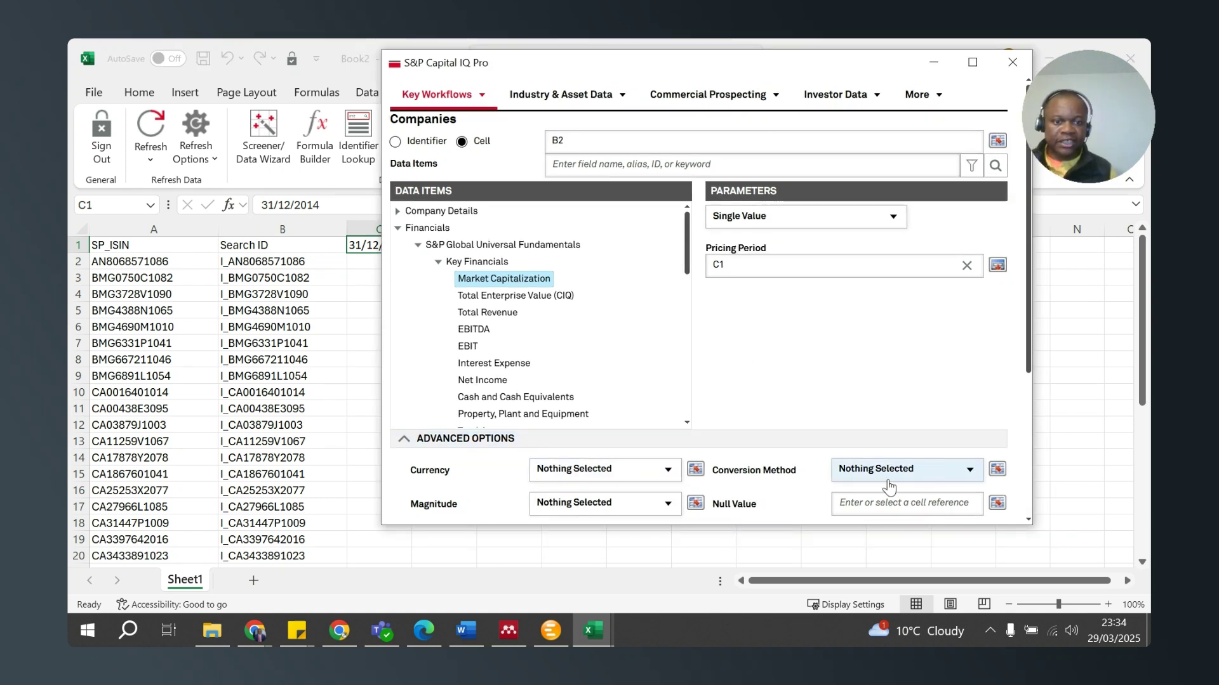
Under Advanced Options, set Currency to U.S. Dollar (USD) and Magnitude to Millions (6).
scroll(854, 484, down, 2)
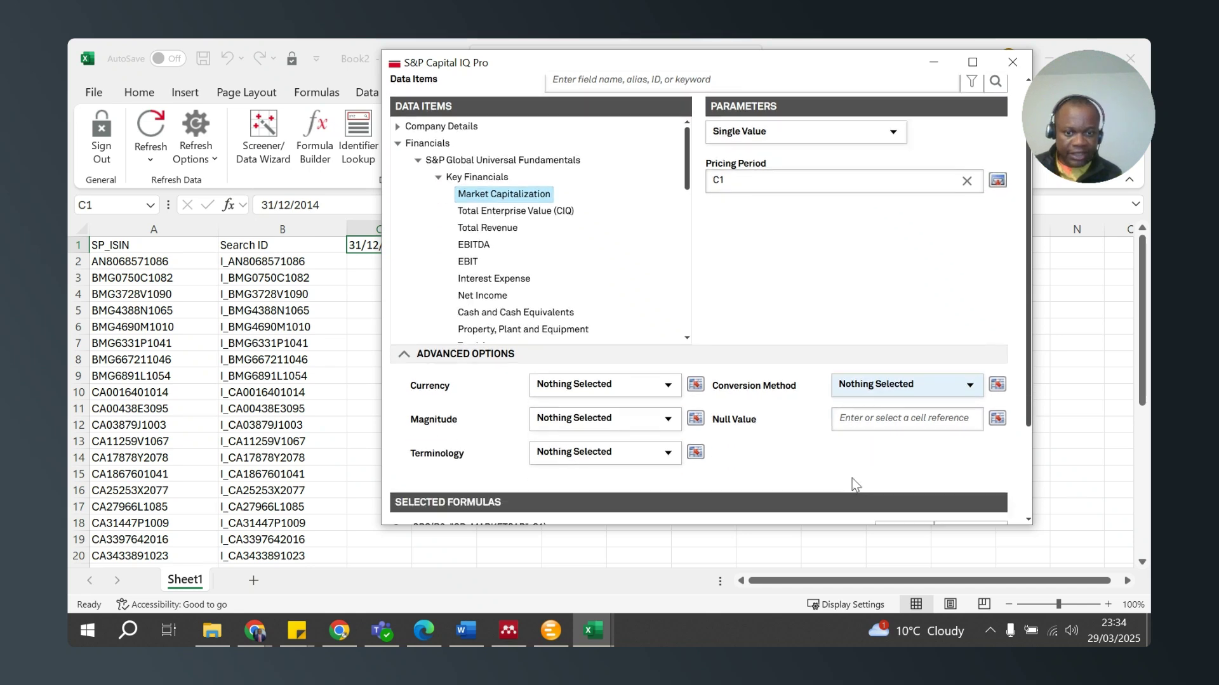
scroll(852, 478, down, 2)
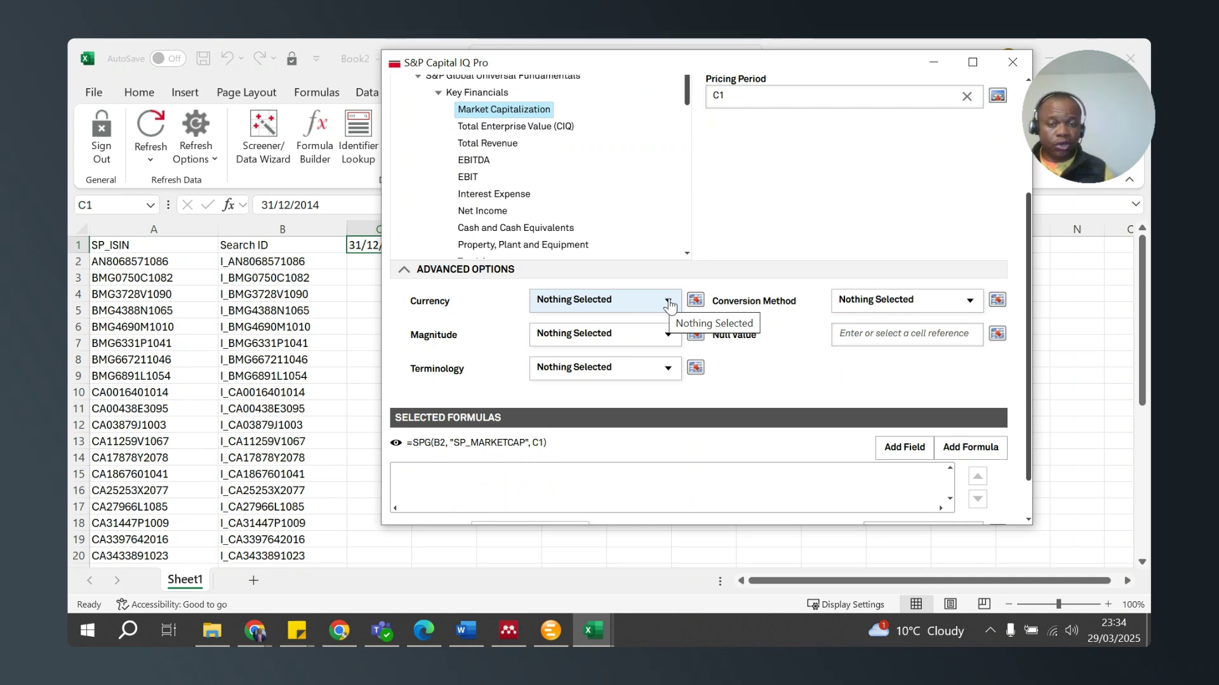
click(670, 306)
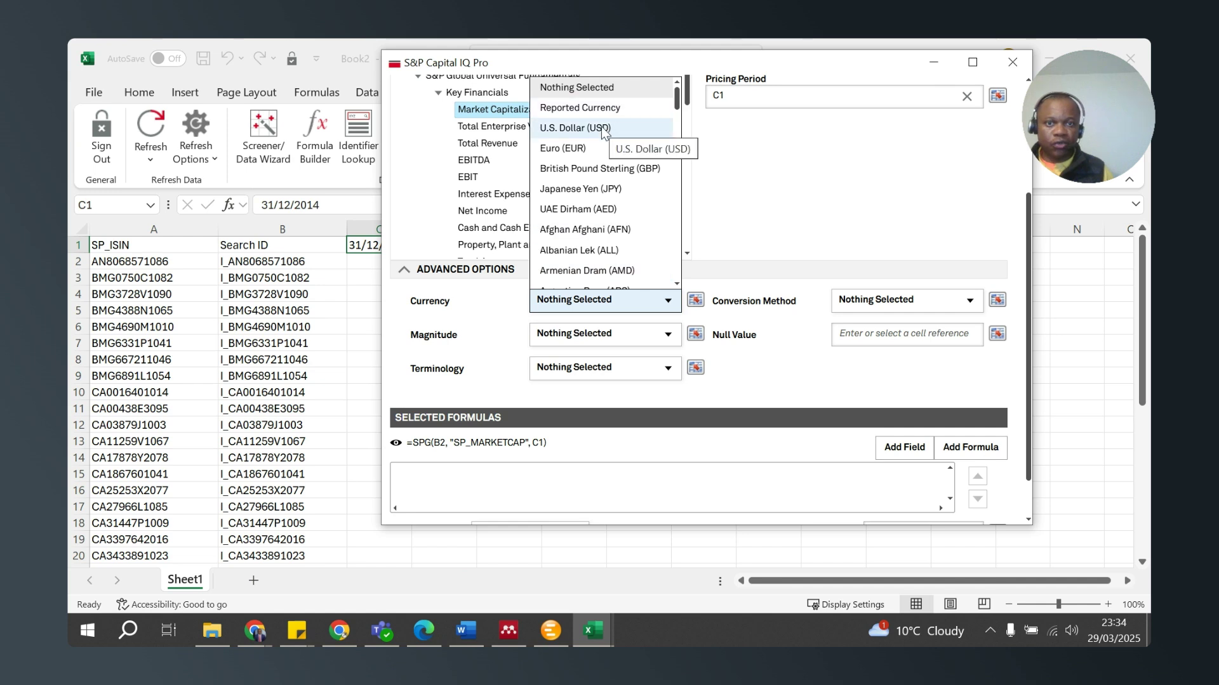
click(601, 129)
scroll(826, 408, up, 2)
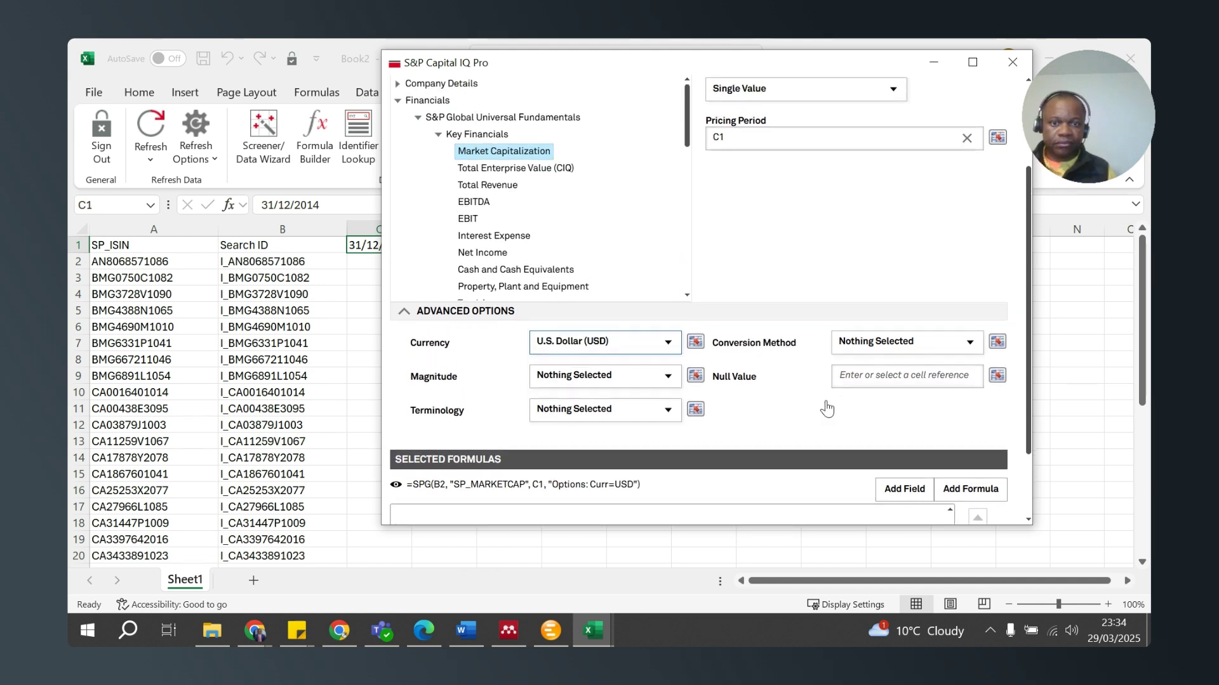
scroll(826, 409, up, 2)
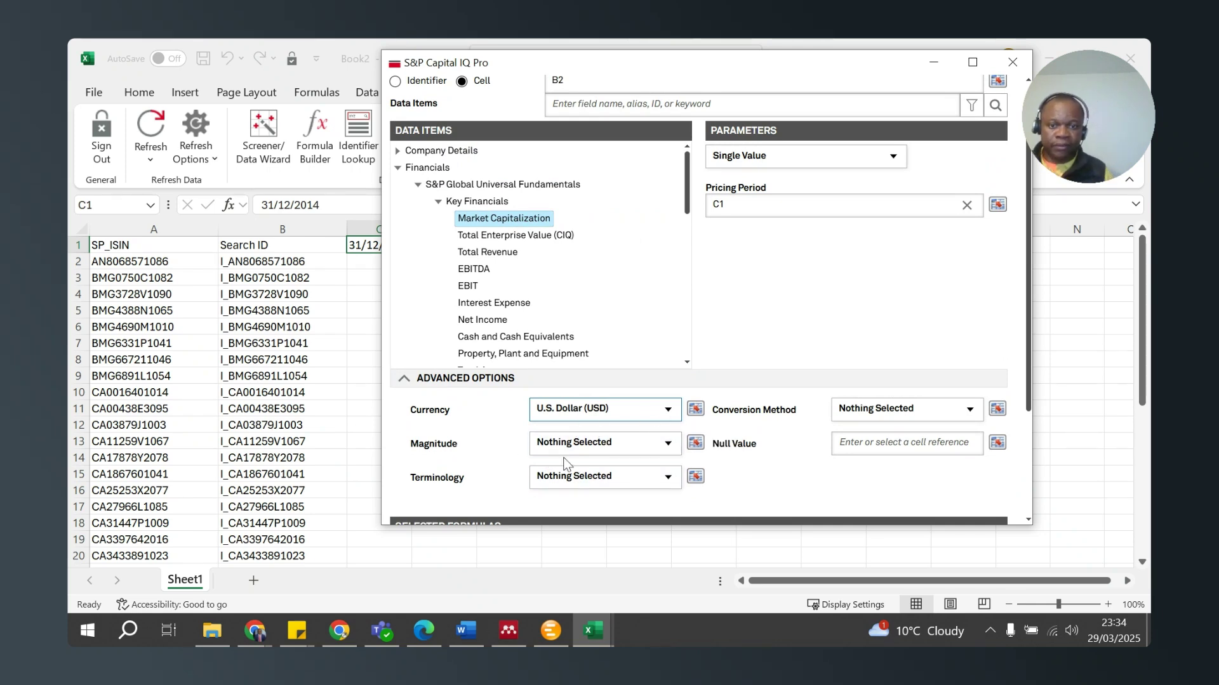
click(663, 449)
click(617, 321)
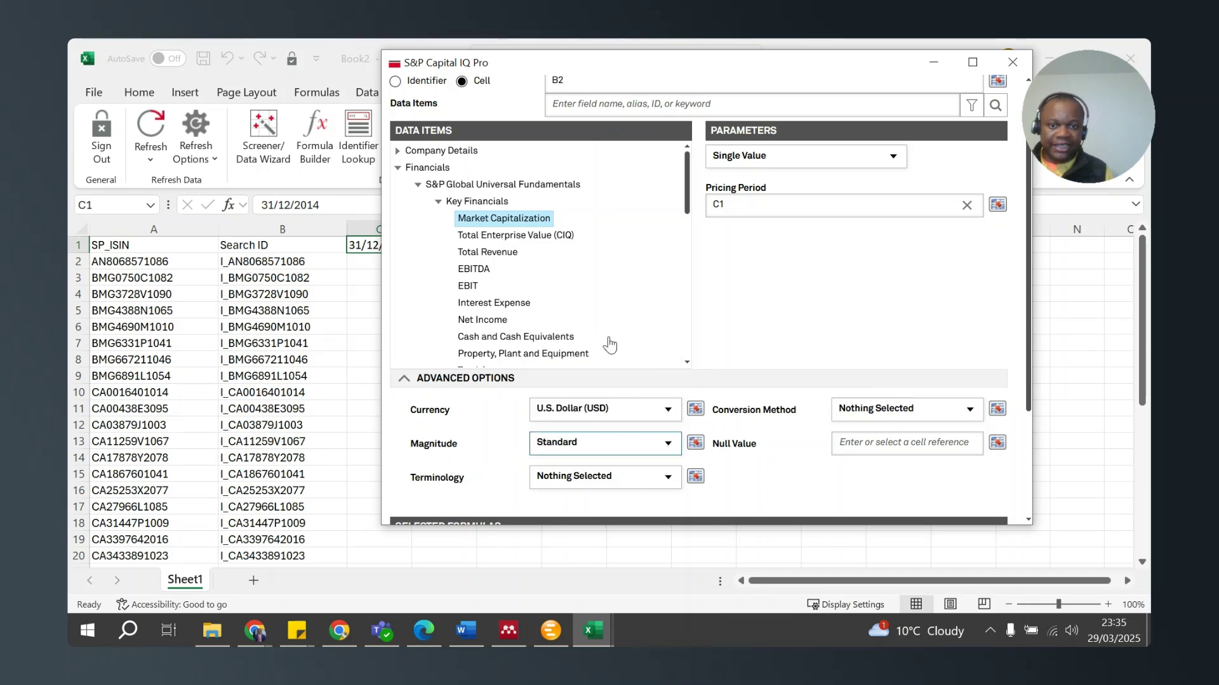
click(668, 447)
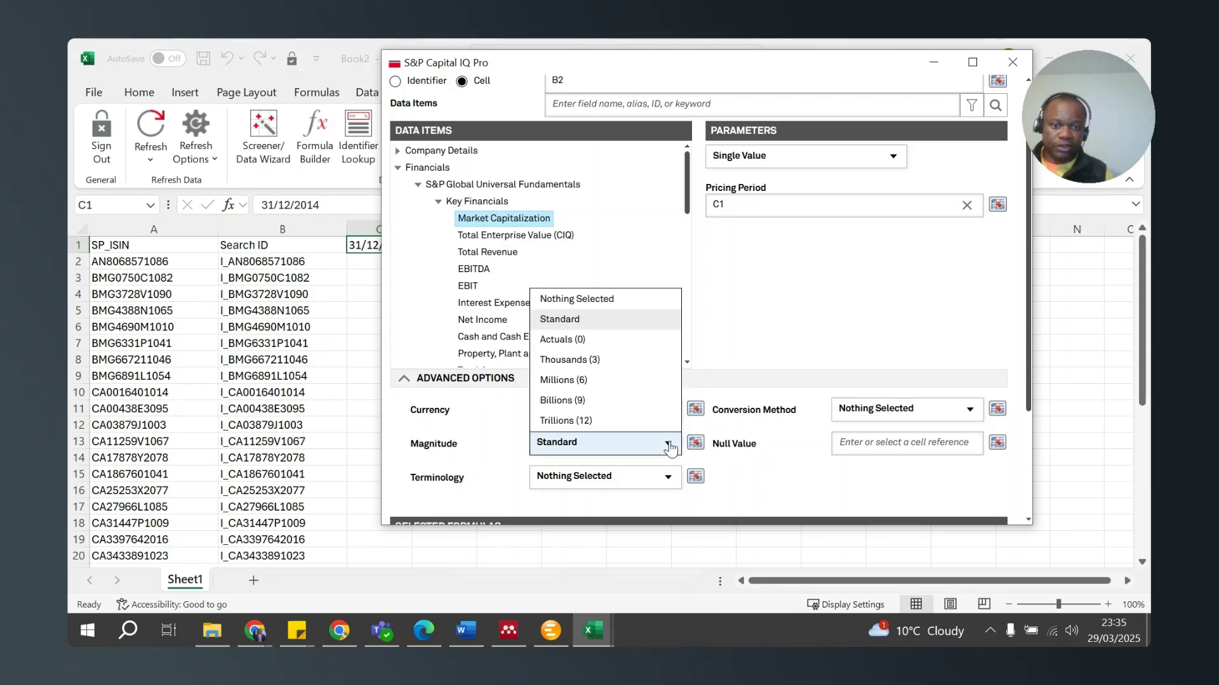
click(584, 380)
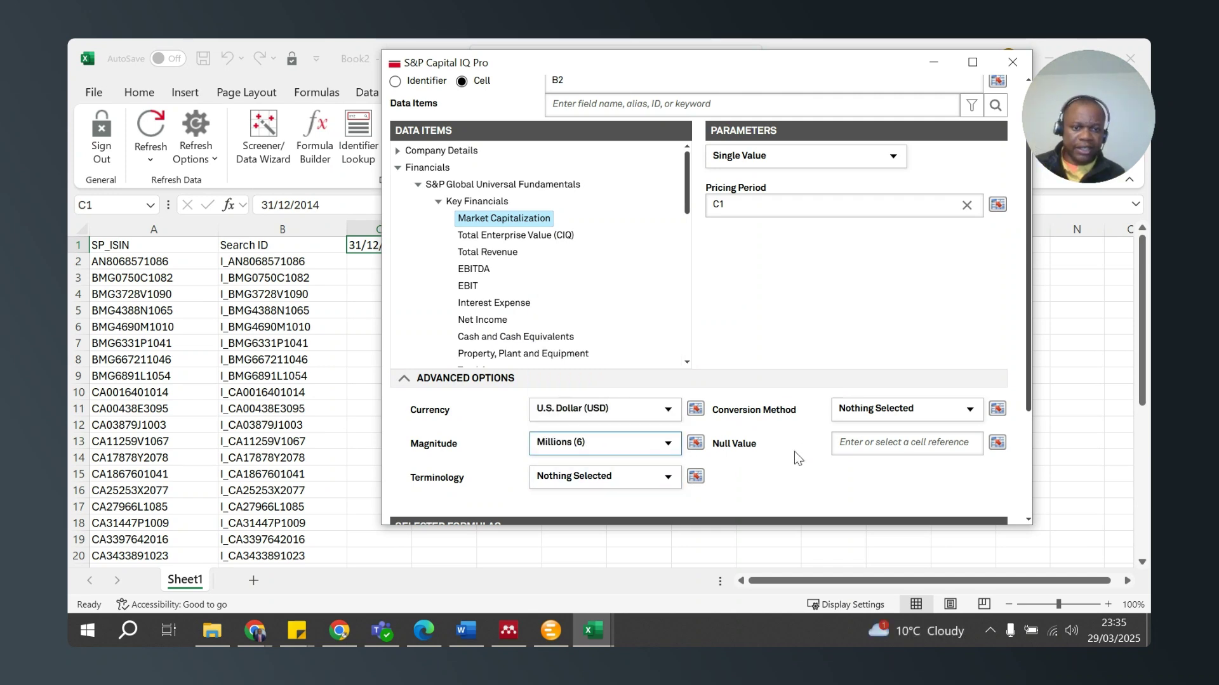
scroll(799, 451, down, 3)
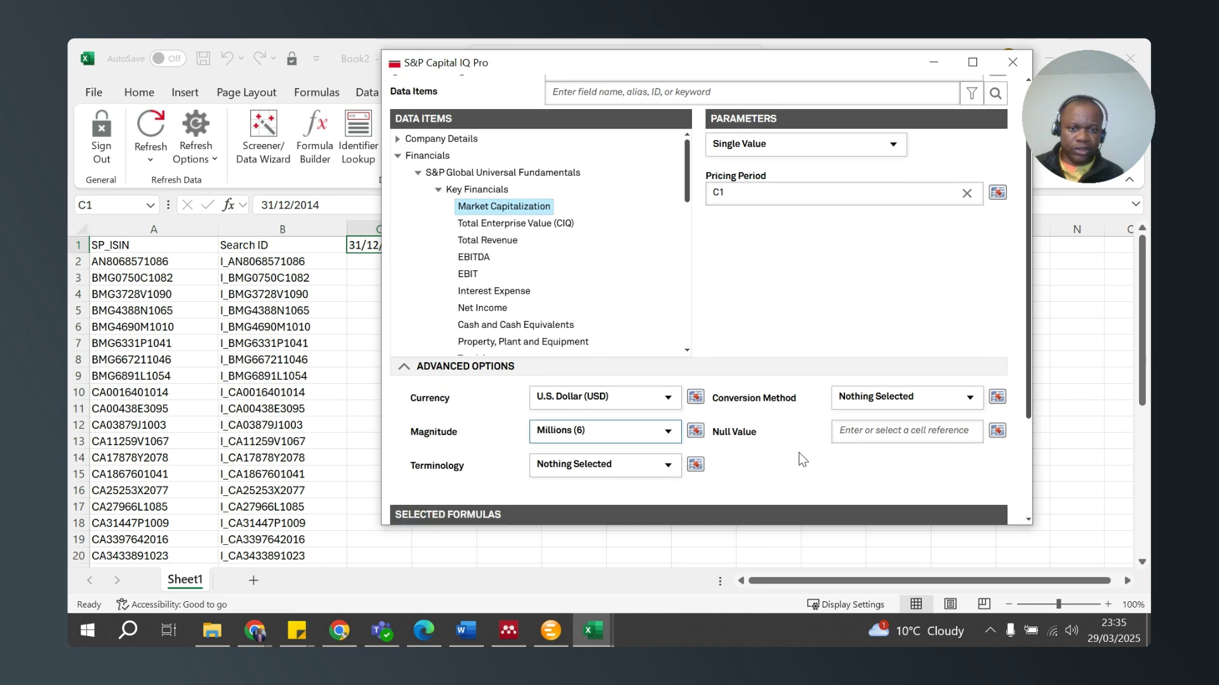
scroll(799, 457, down, 2)
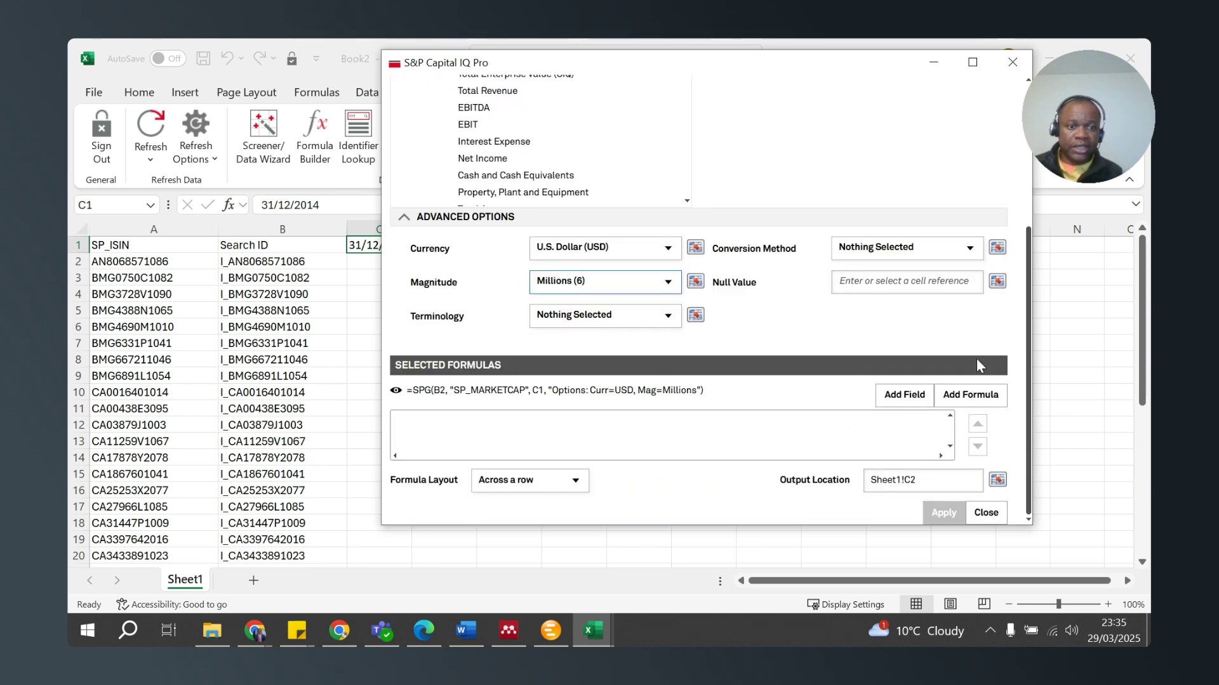
Add the USD-millions Market Capitalization formula to Selected Formulas and apply it to C2.
click(968, 396)
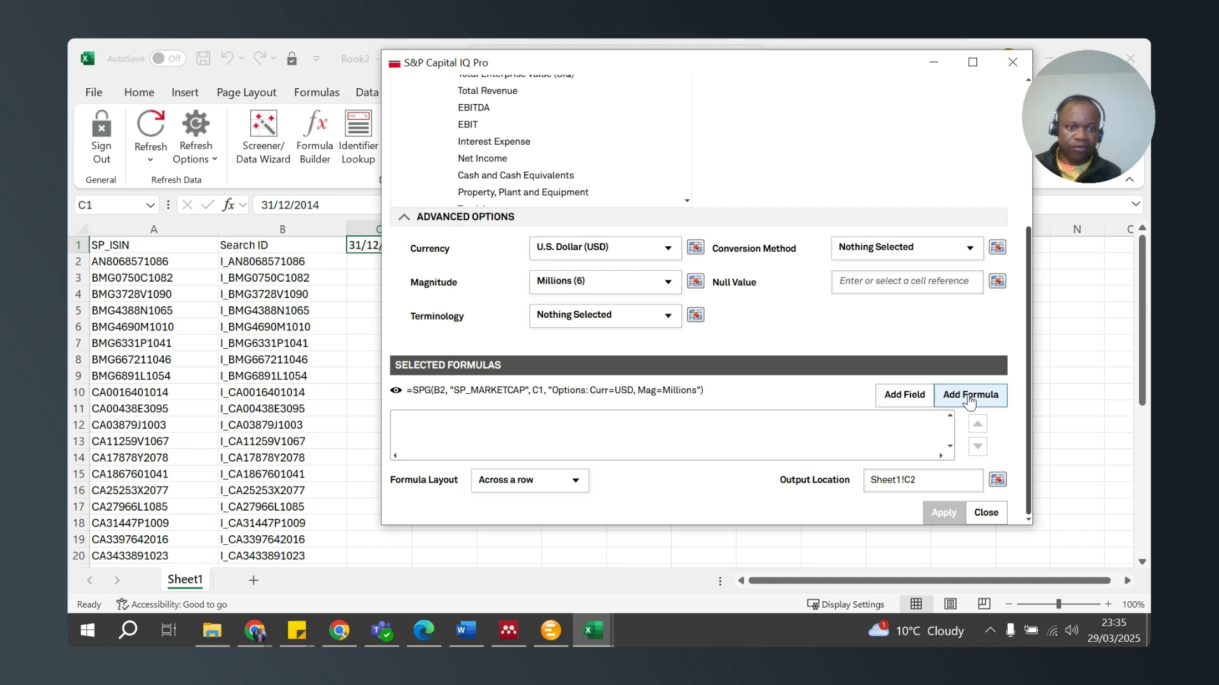
scroll(969, 395, up, 5)
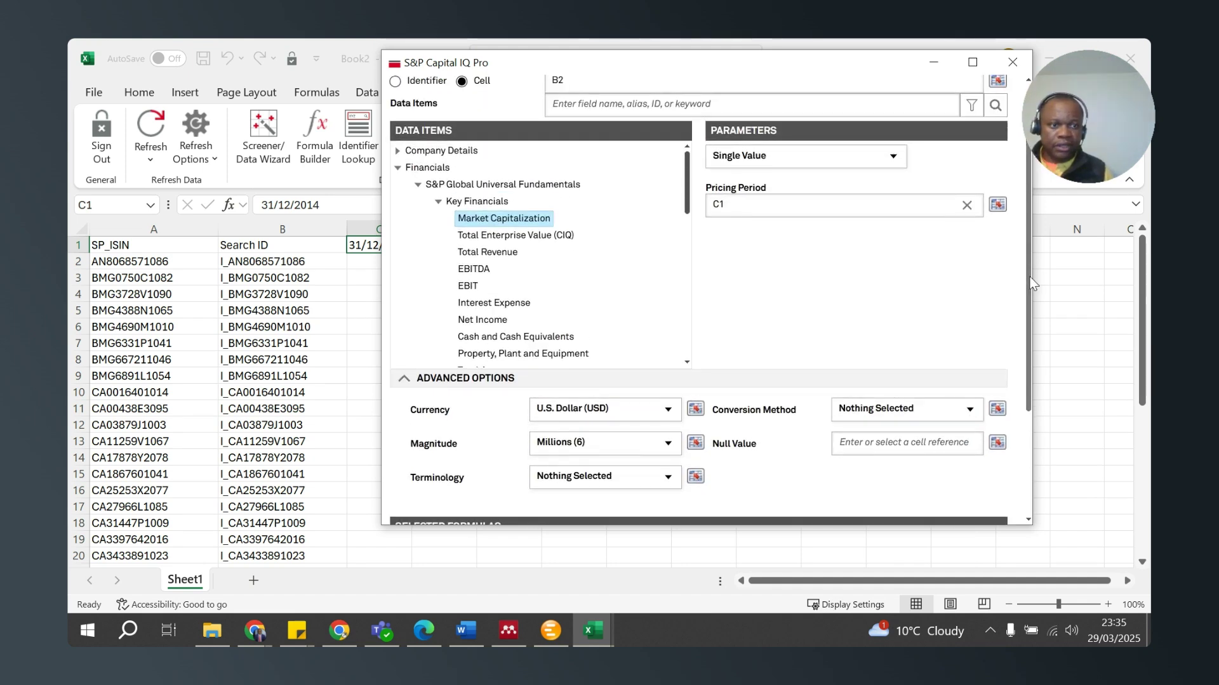
scroll(1019, 317, down, 3)
scroll(1023, 490, down, 2)
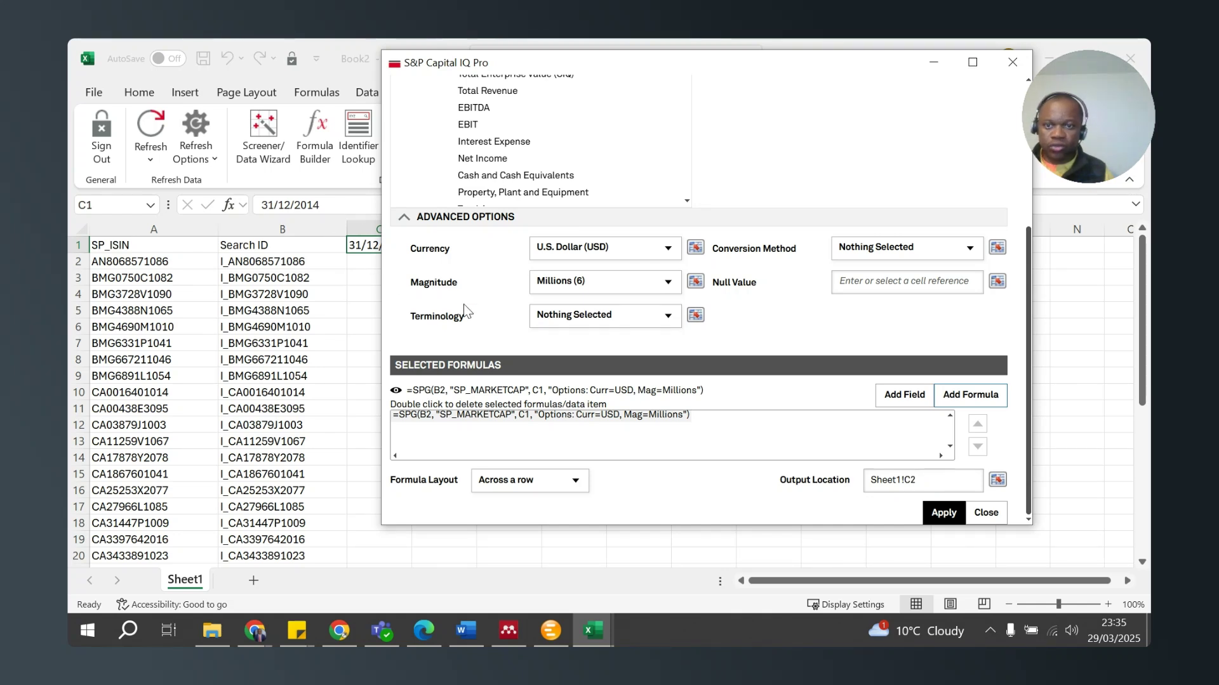
drag(522, 66, 581, 64)
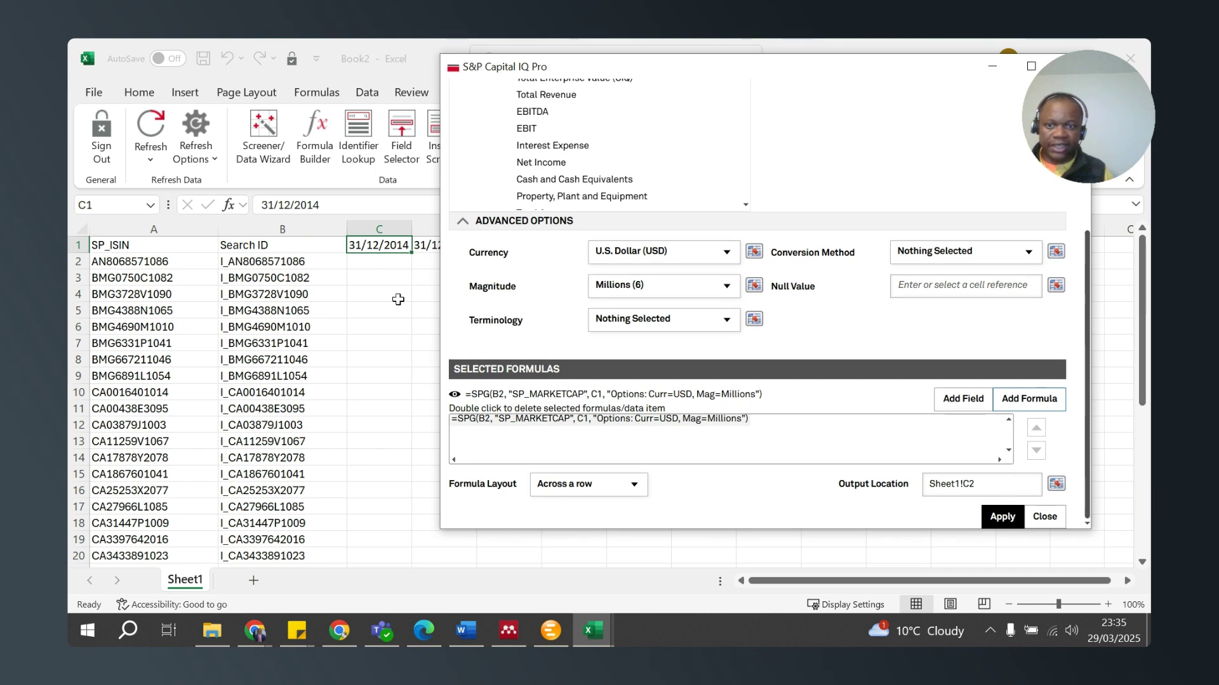
click(1002, 517)
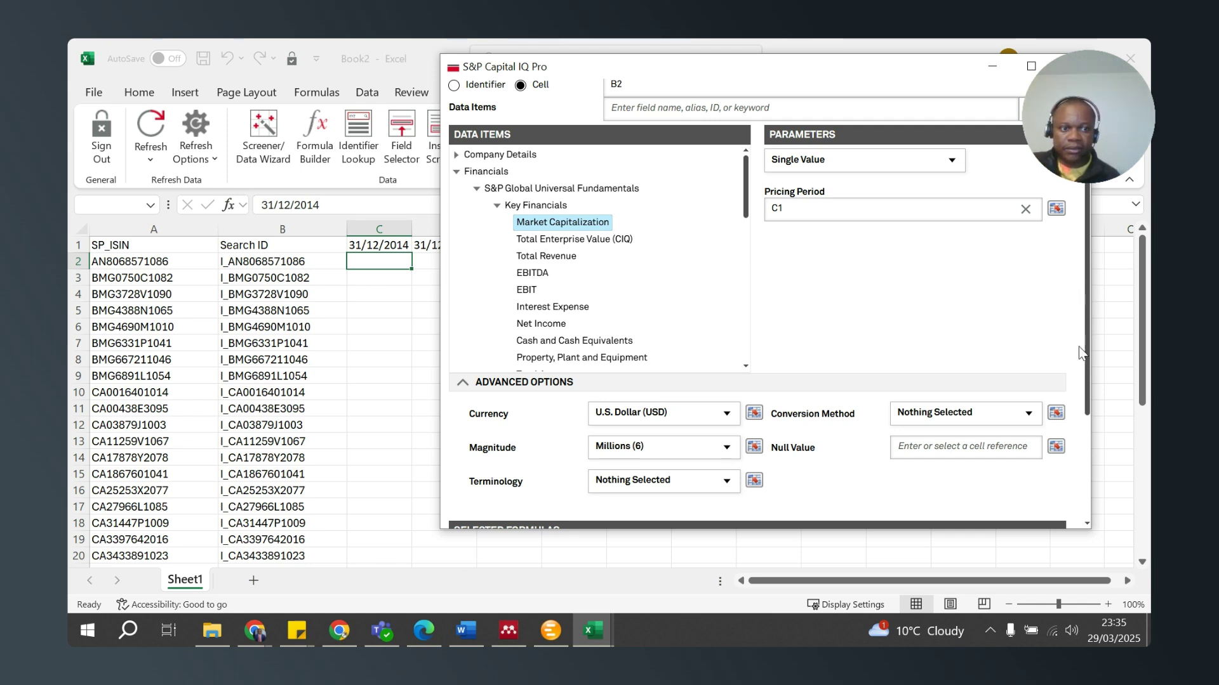
Confirm overwriting the output range so C2 calculates 109,905.07 for the first ISIN.
scroll(1085, 353, down, 3)
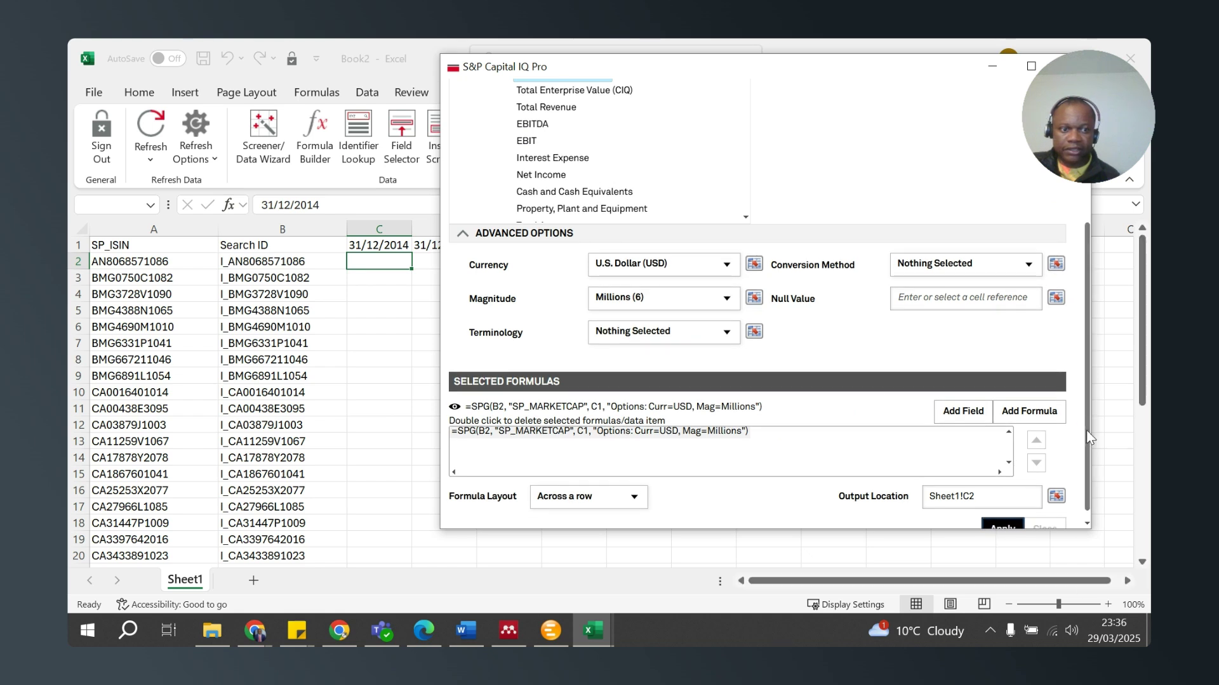
scroll(1089, 438, down, 1)
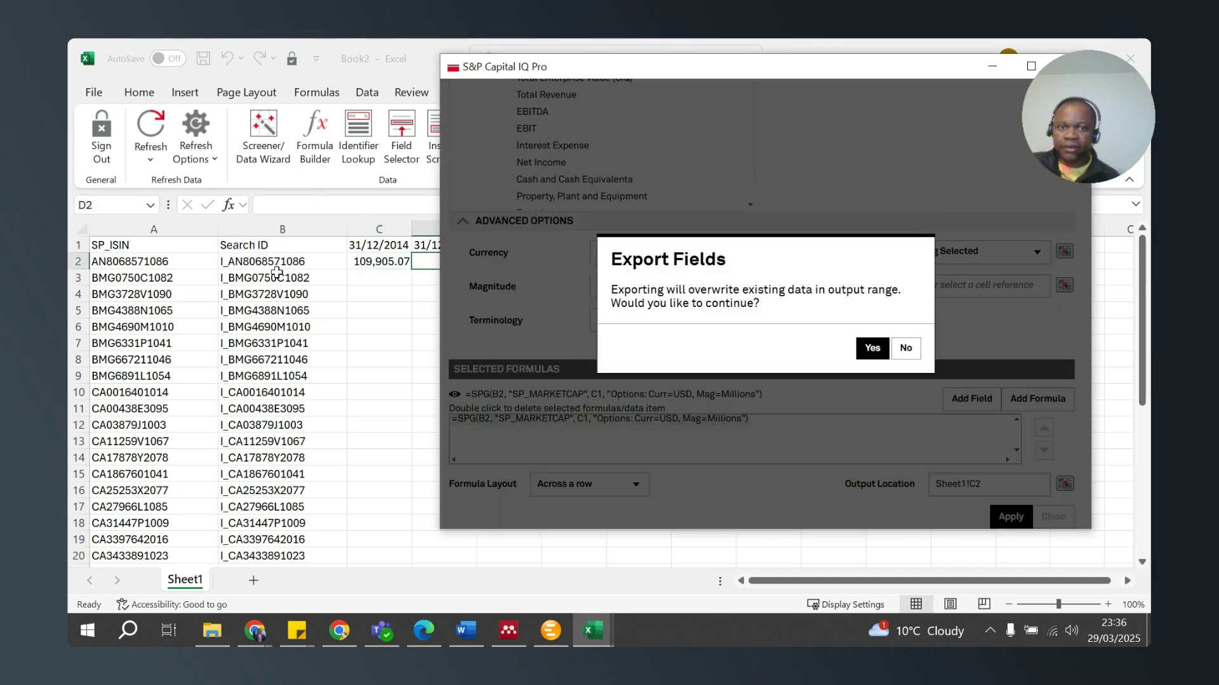
click(875, 357)
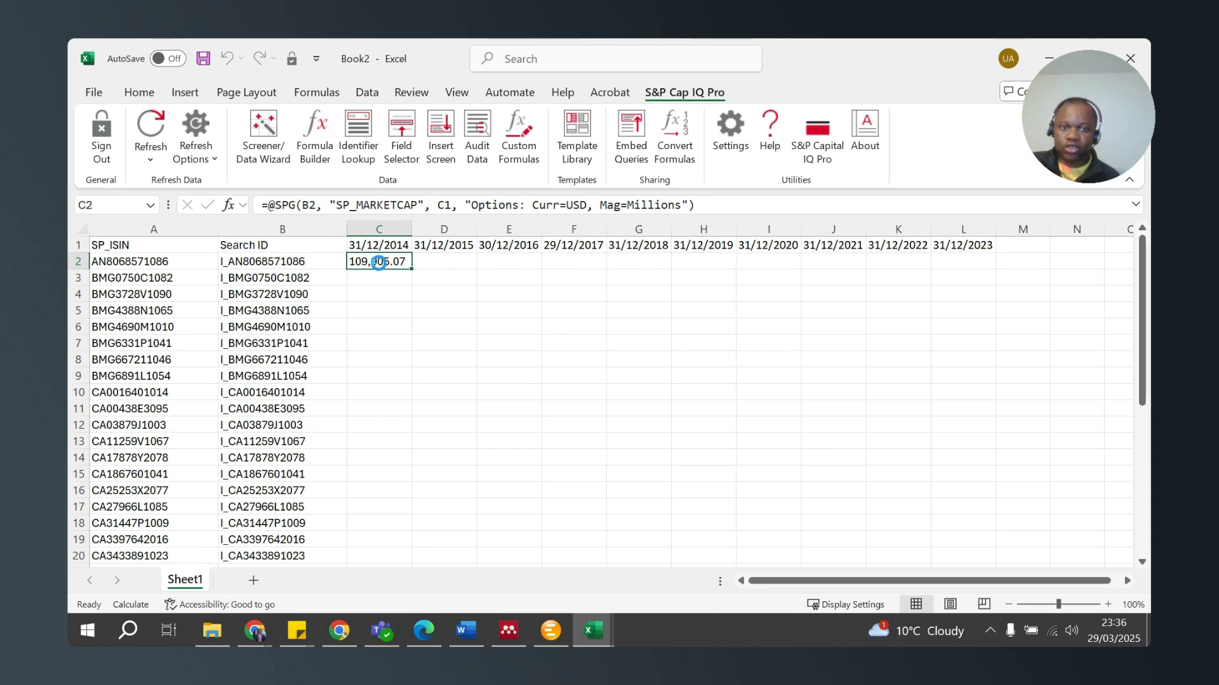
Insert & before B2 and inside C1 in C2's SPG formula, then dismiss the problem-formula warning.
key(Right)
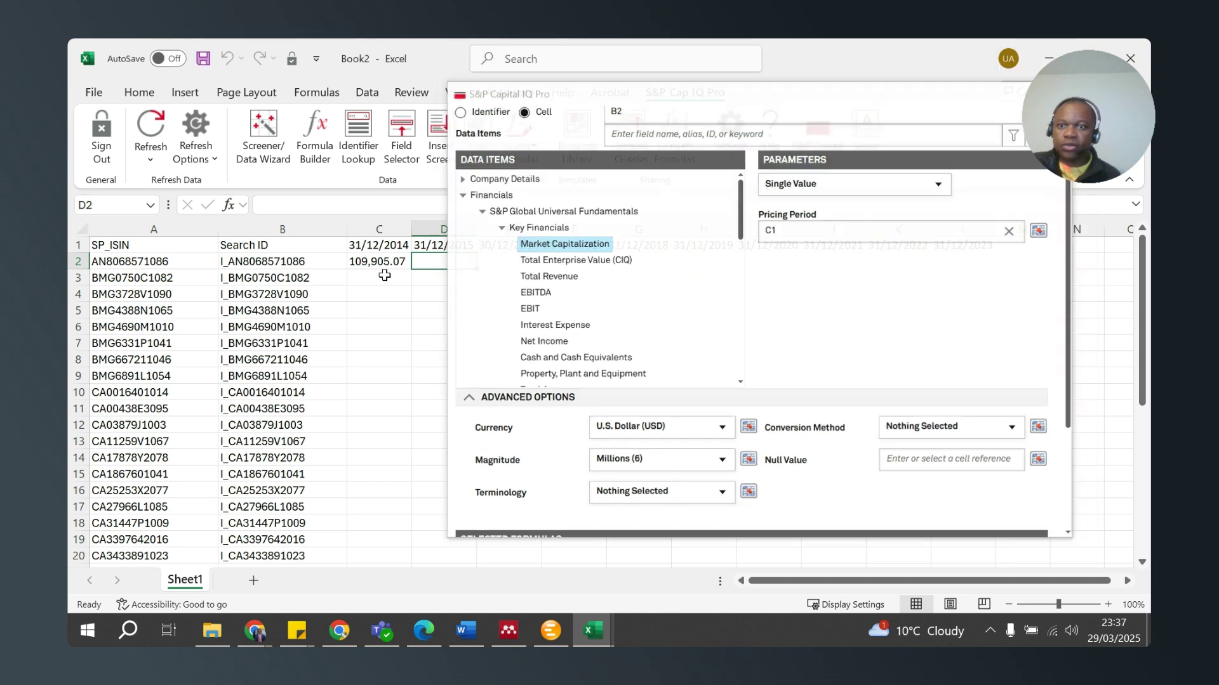
click(365, 262)
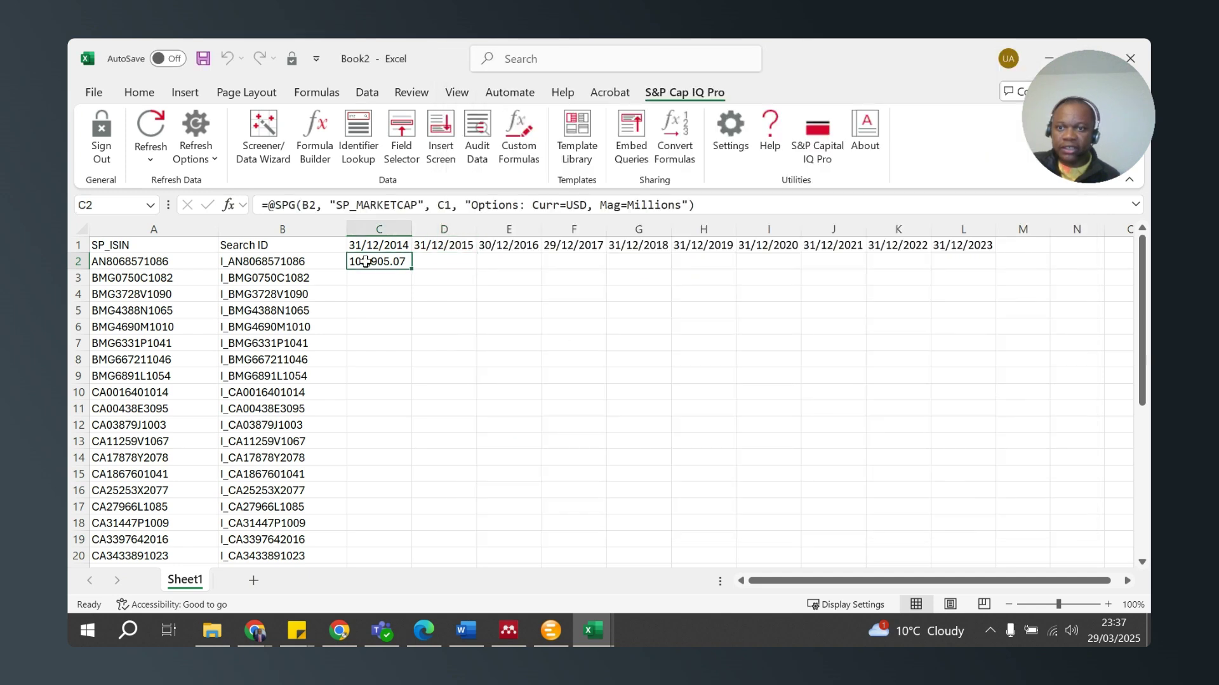
click(303, 205)
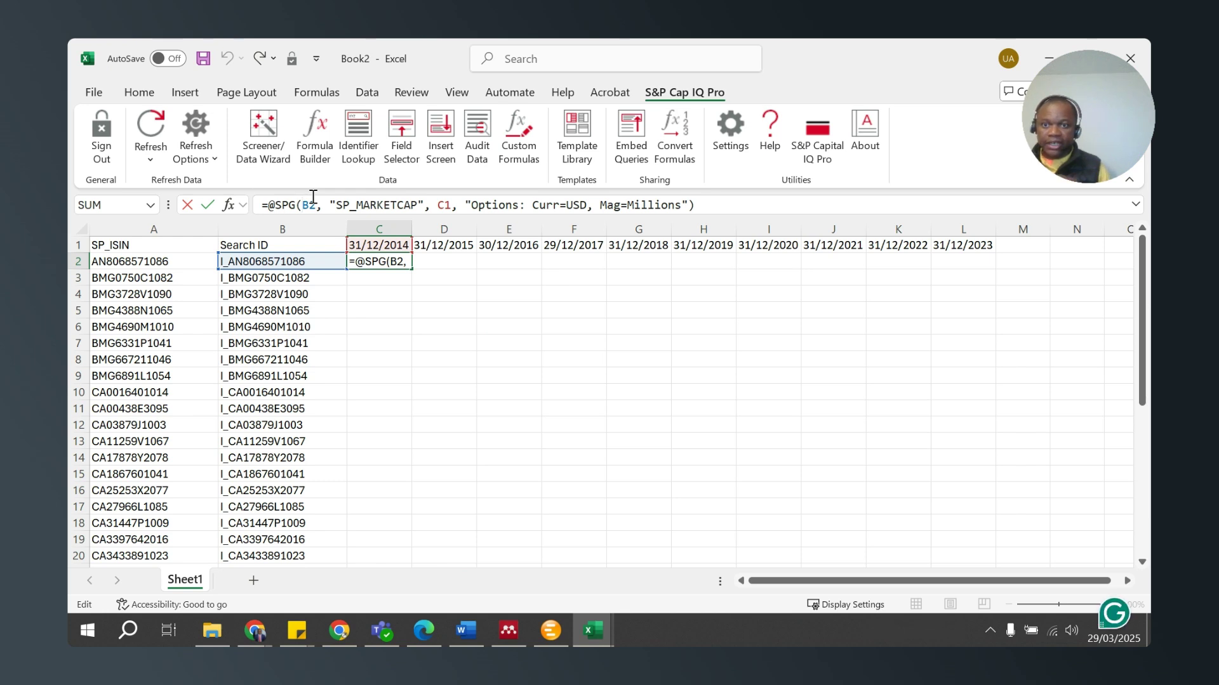
text(&)
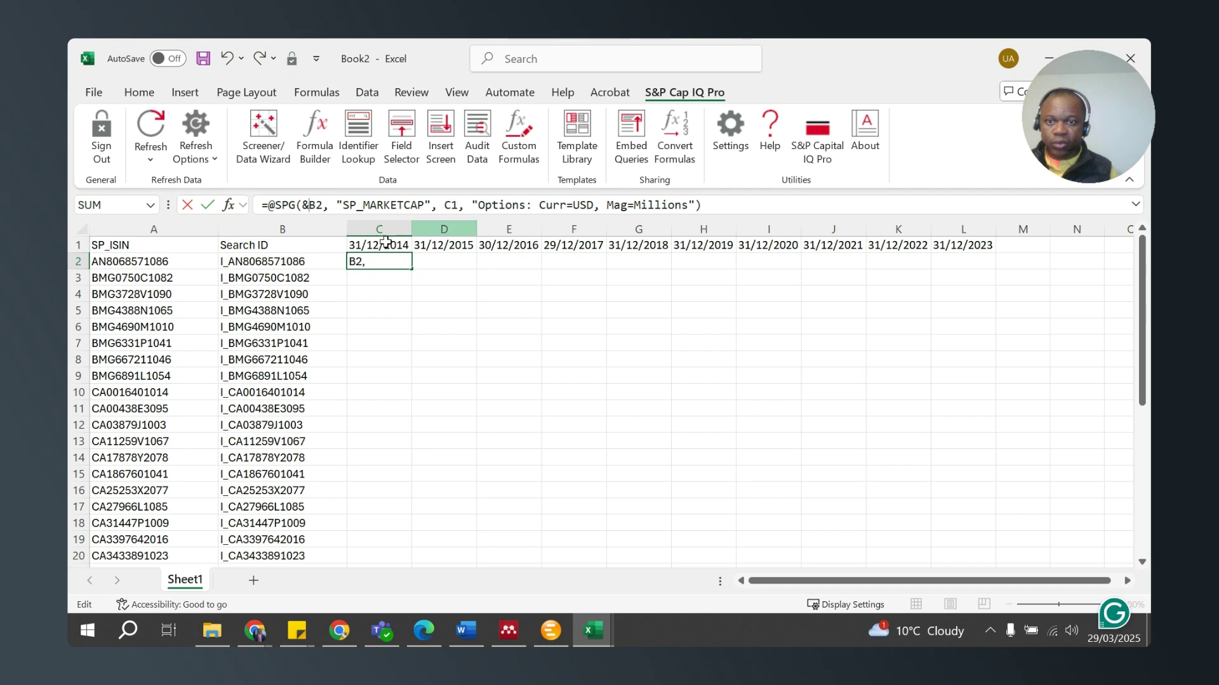
click(451, 205)
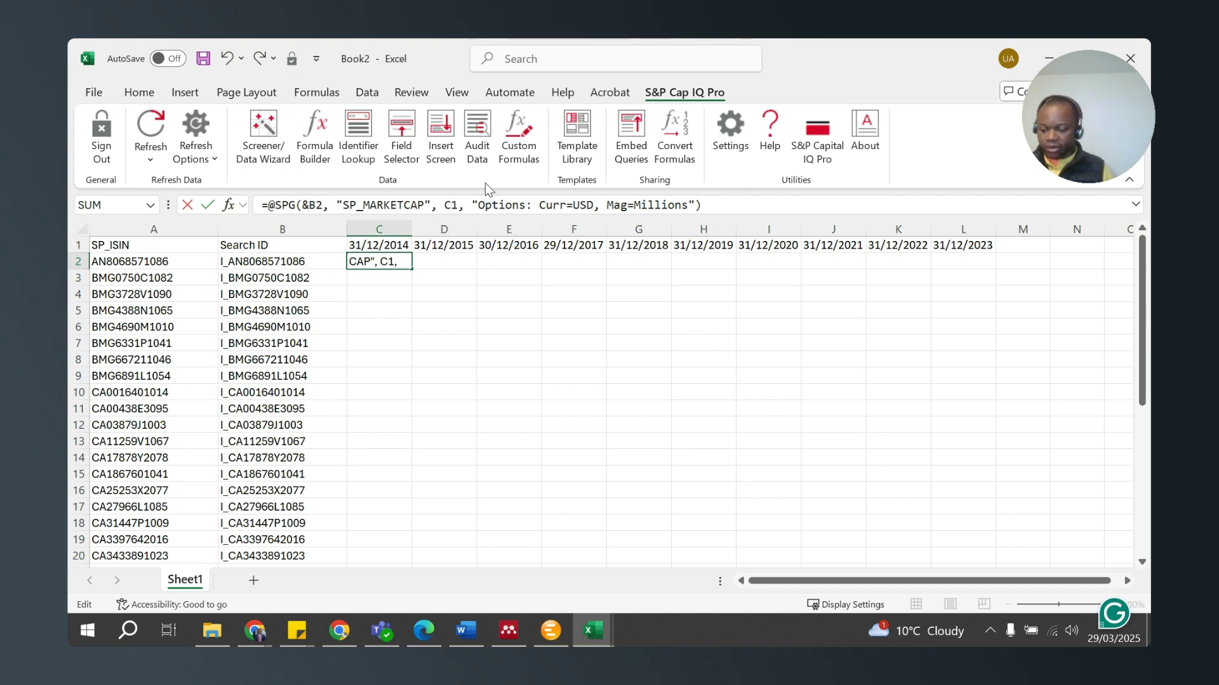
text(&)
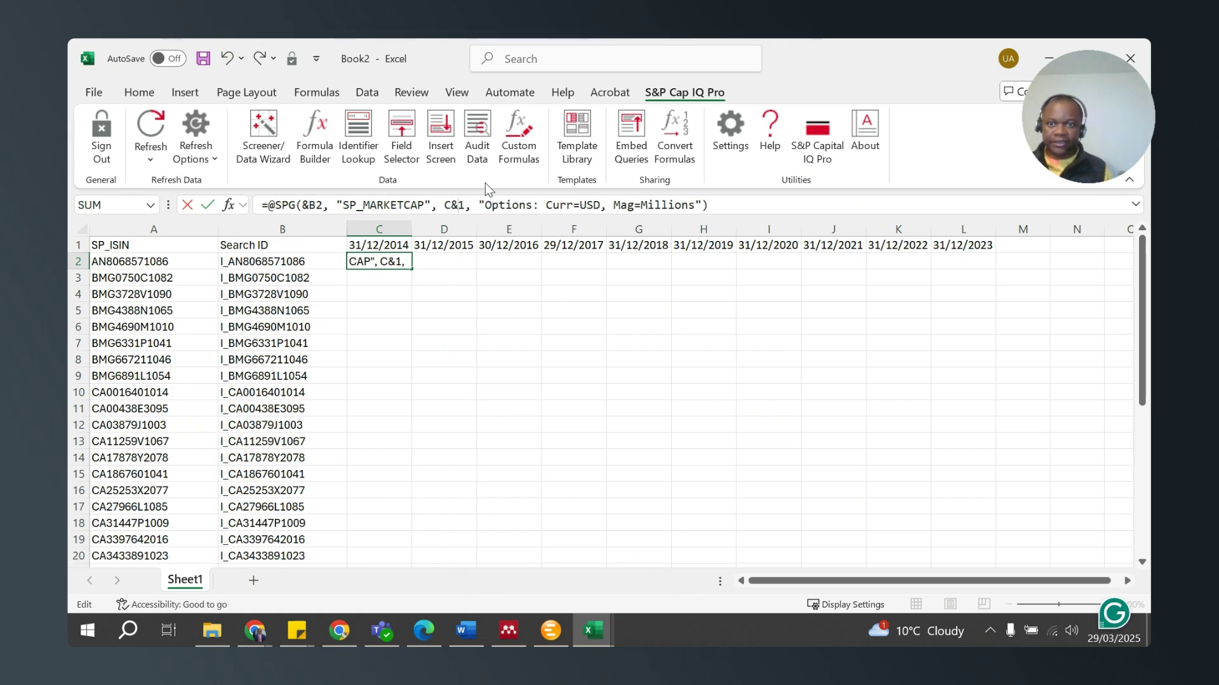
key(Return)
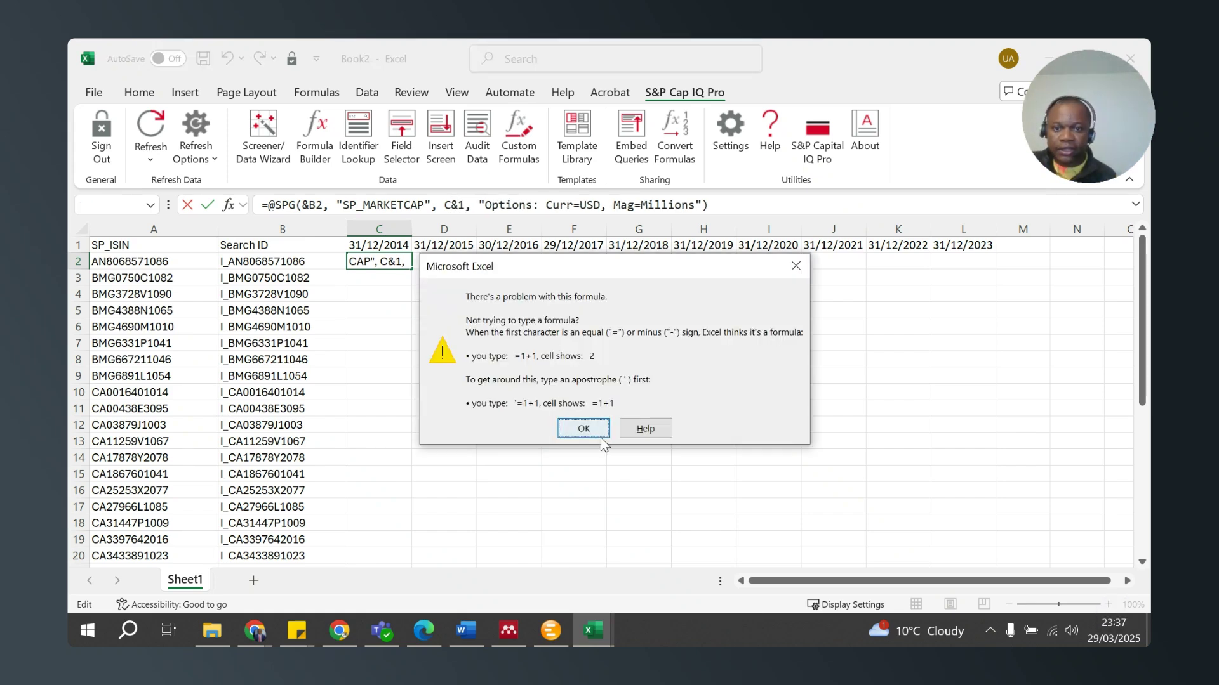
click(592, 430)
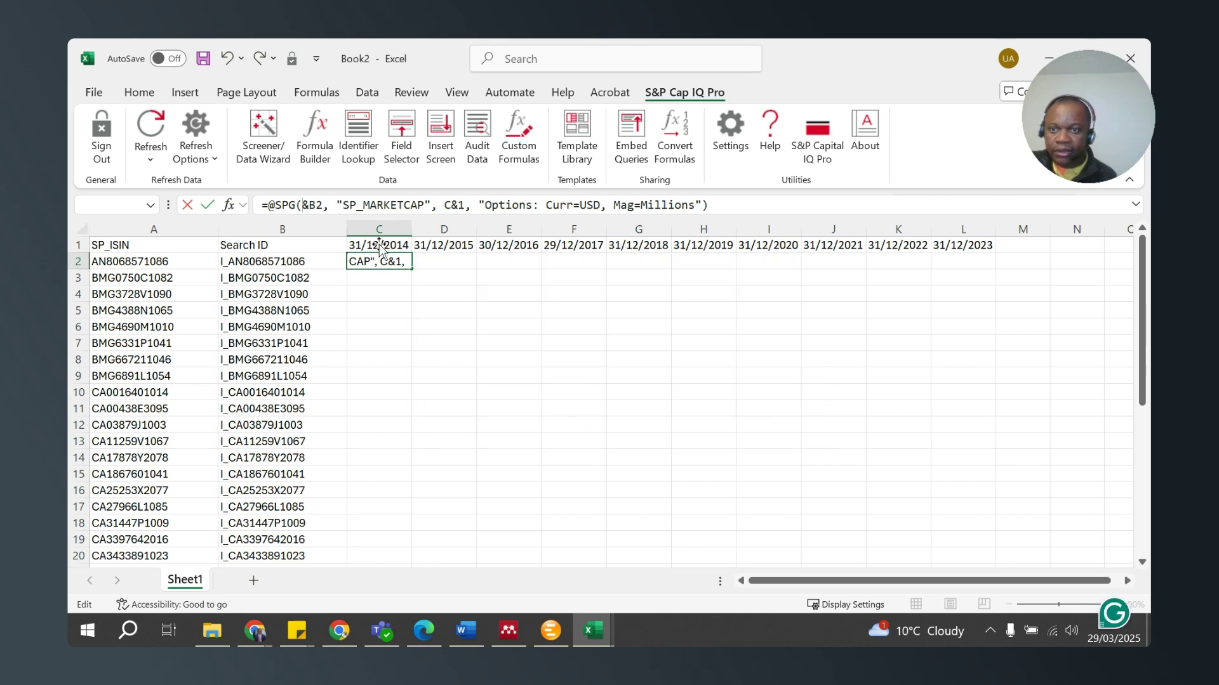
Correct C2's SPG formula to use $B2 and C$1, still returning 109,905.07.
click(325, 204)
text($)
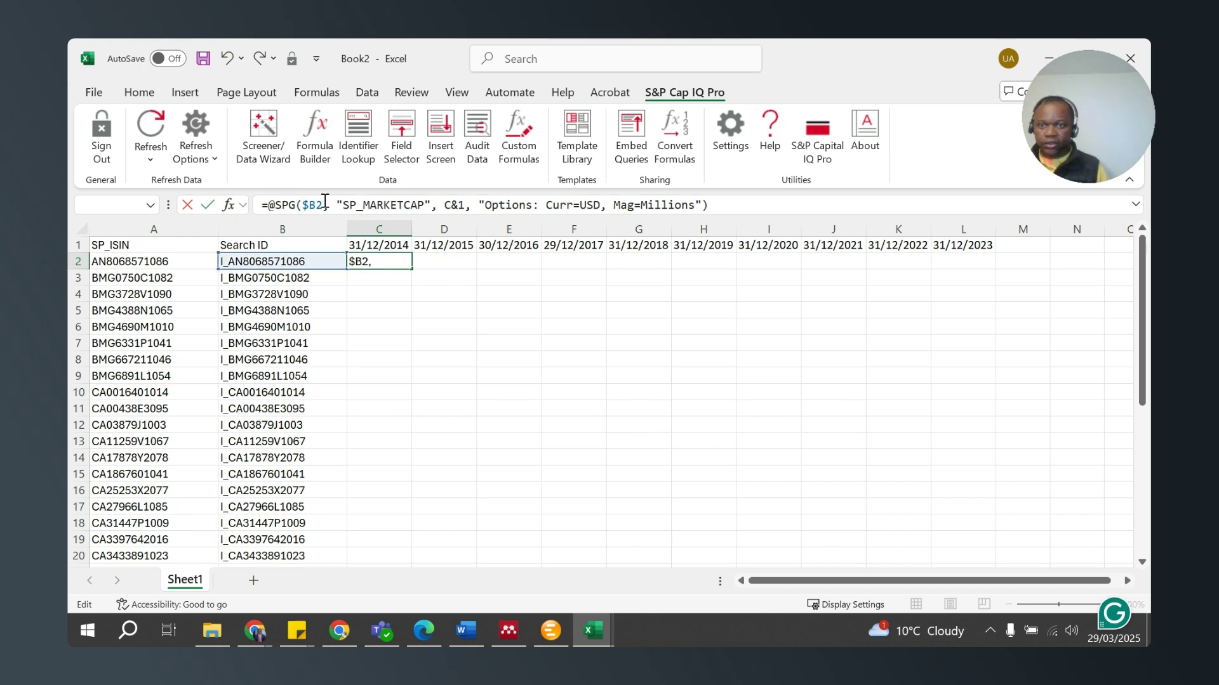
click(458, 205)
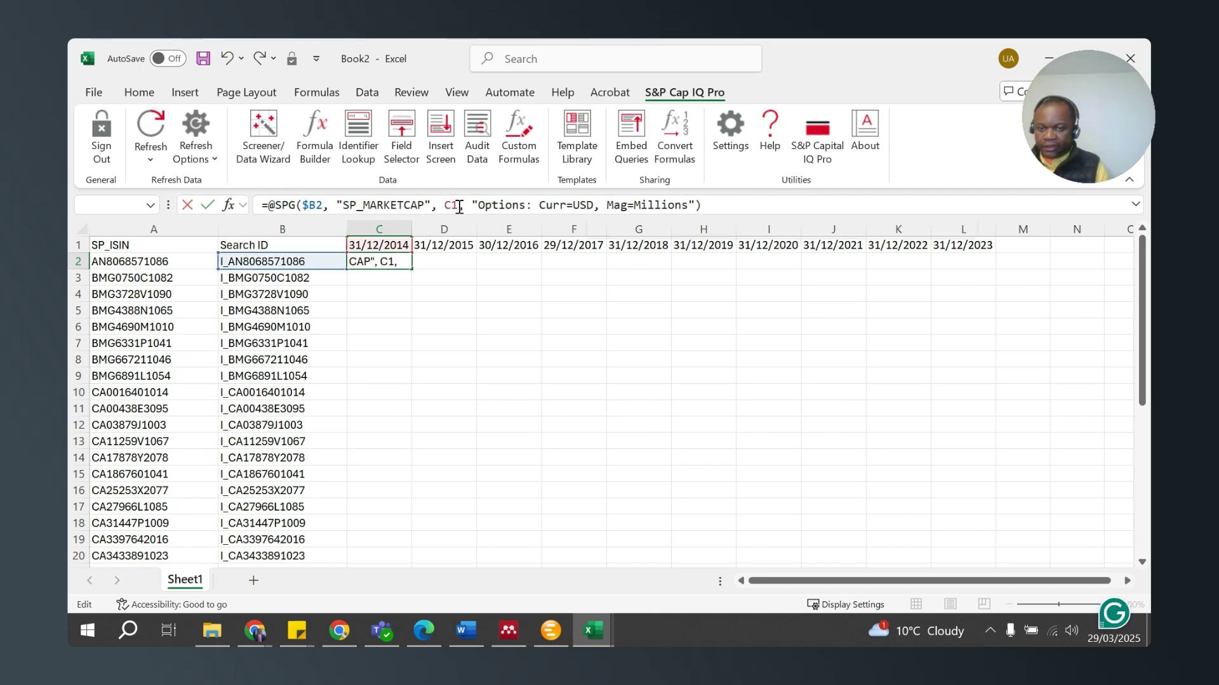
key(BackSpace)
text($)
key(ctrl+Return)
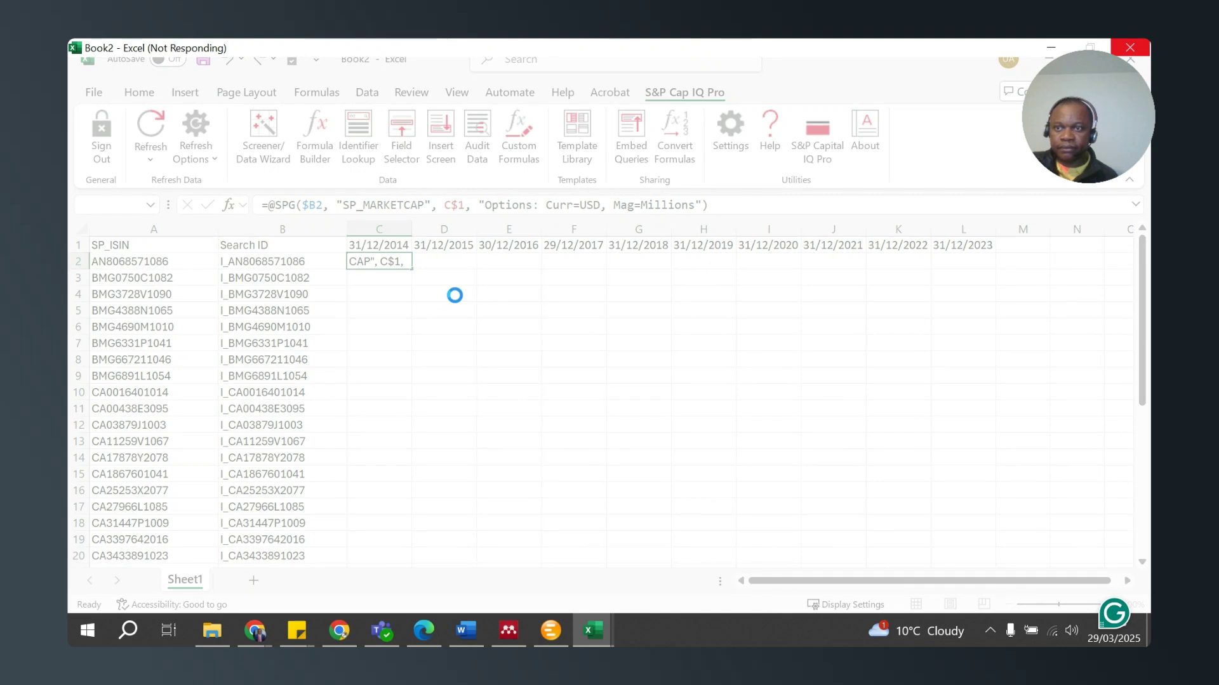
key(Down)
key(Down)
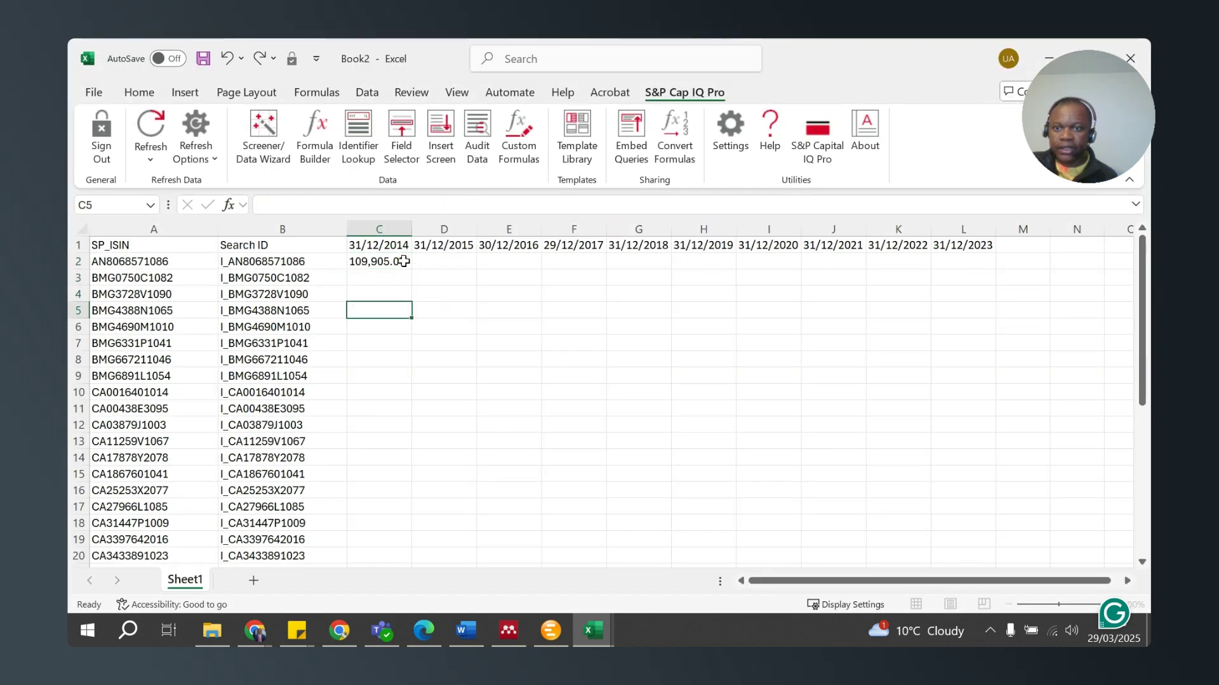
click(404, 260)
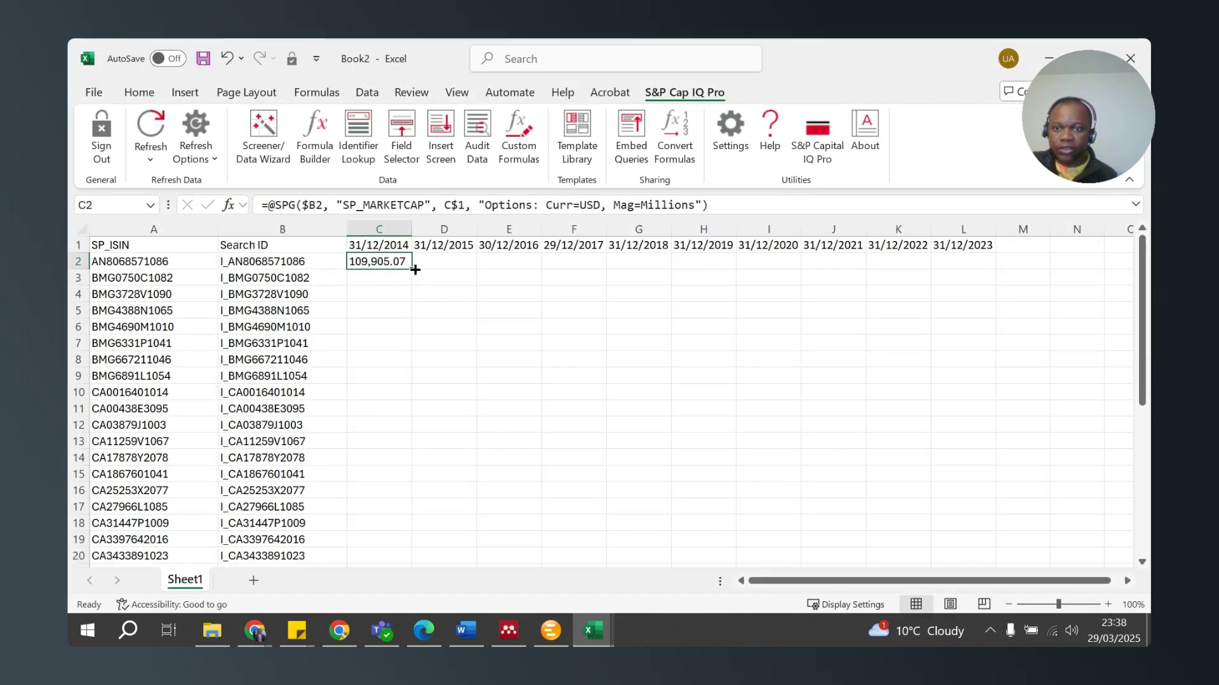
Copy C2's 2014 market-cap formula down all ISIN rows and refresh until values like 5,960.38 or NA appear.
double_click(415, 270)
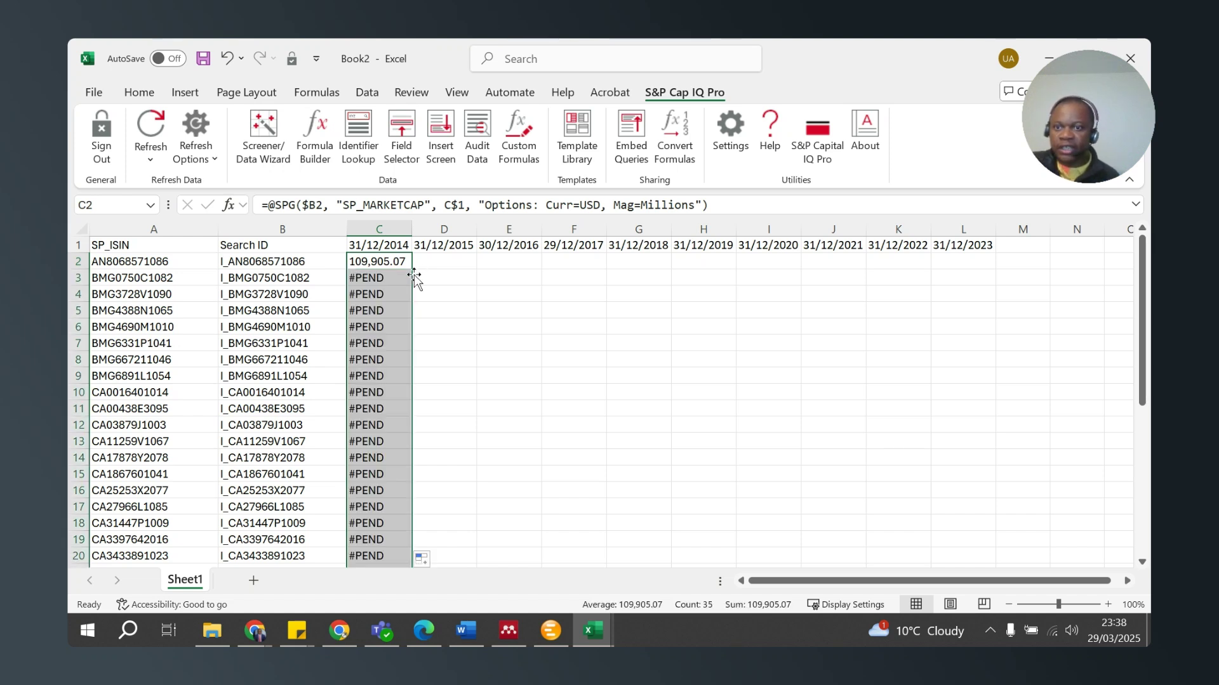
click(143, 135)
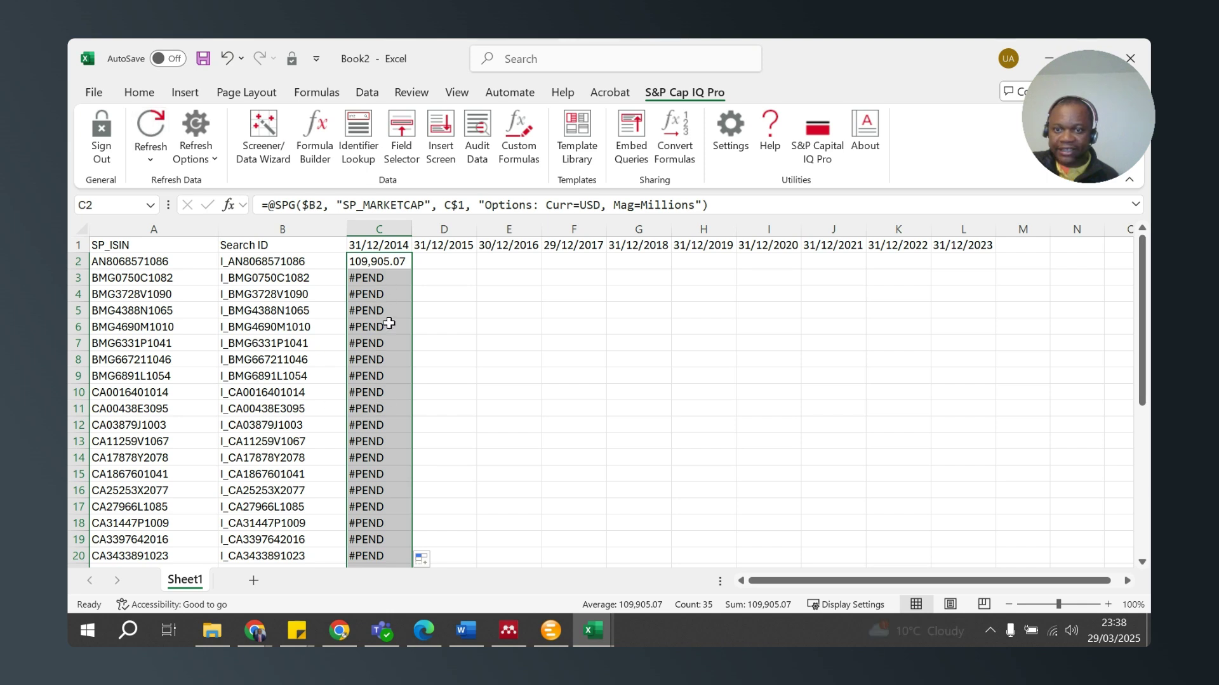
click(146, 127)
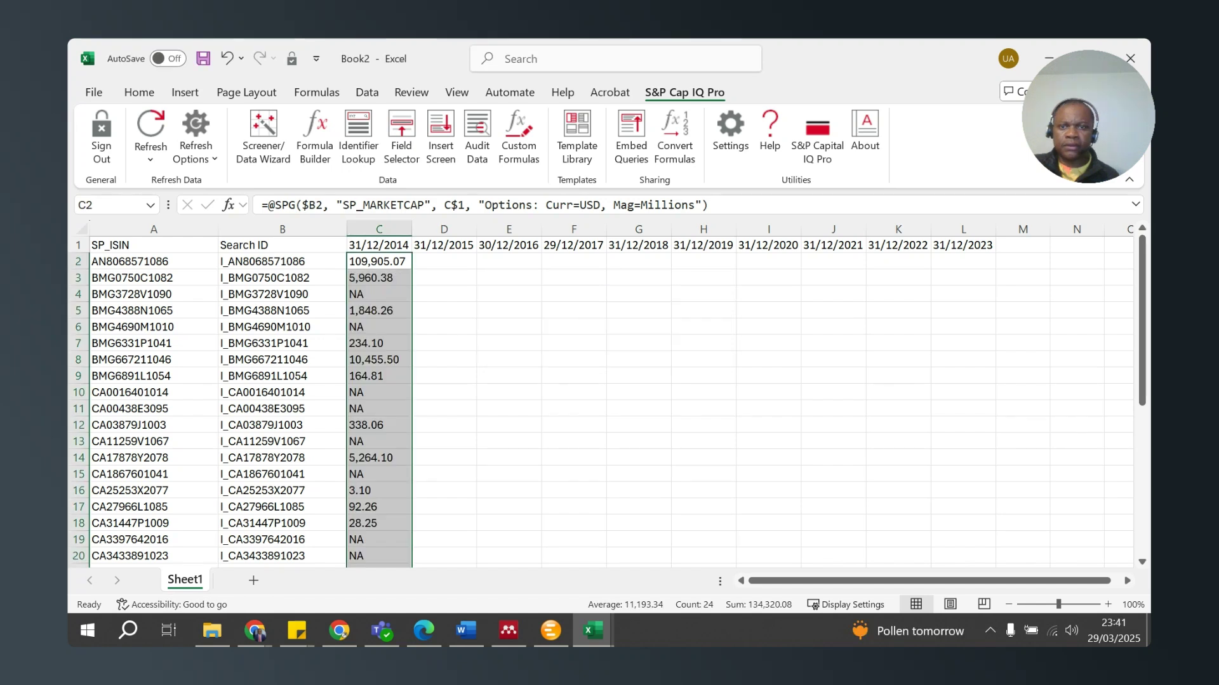
key(alt+Tab)
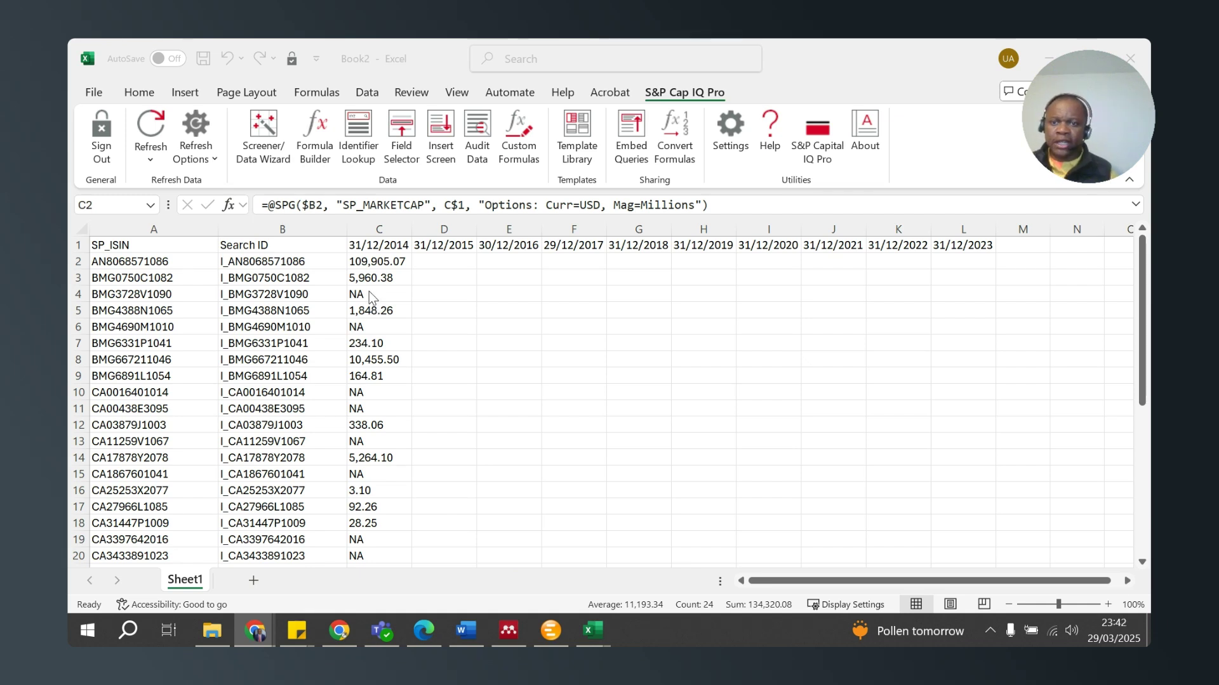
key(alt+Tab)
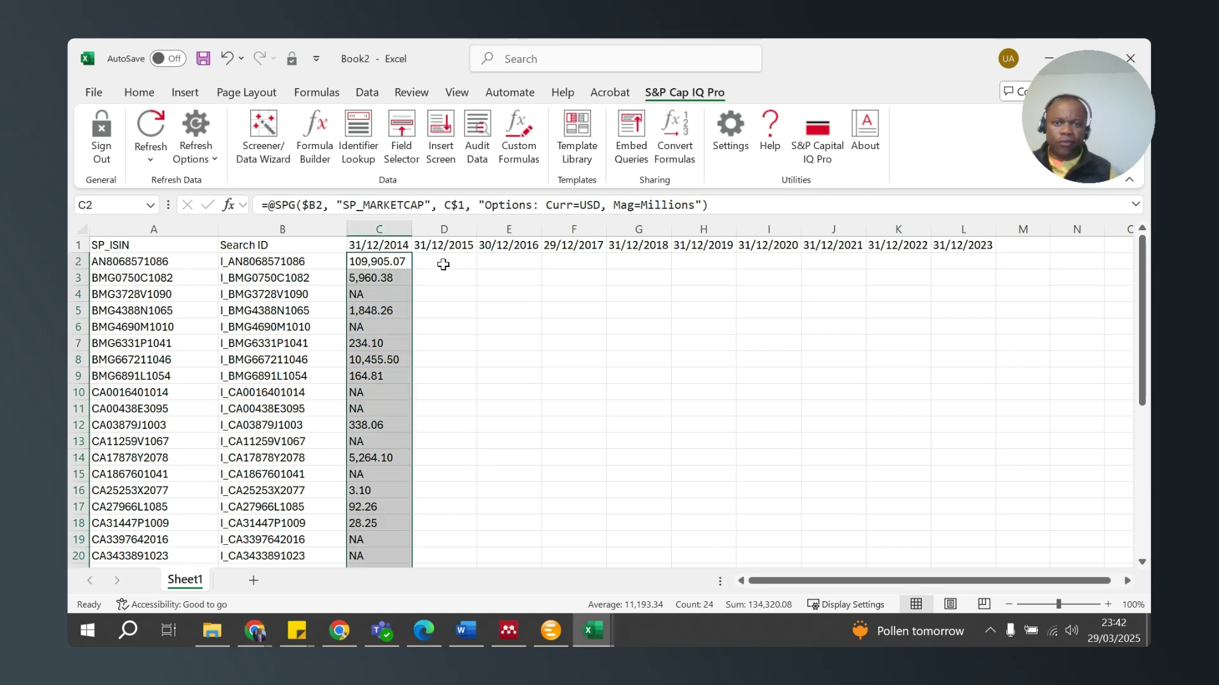
Extend C2's formula across row 2 to column L, then down all ISIN rows.
click(392, 266)
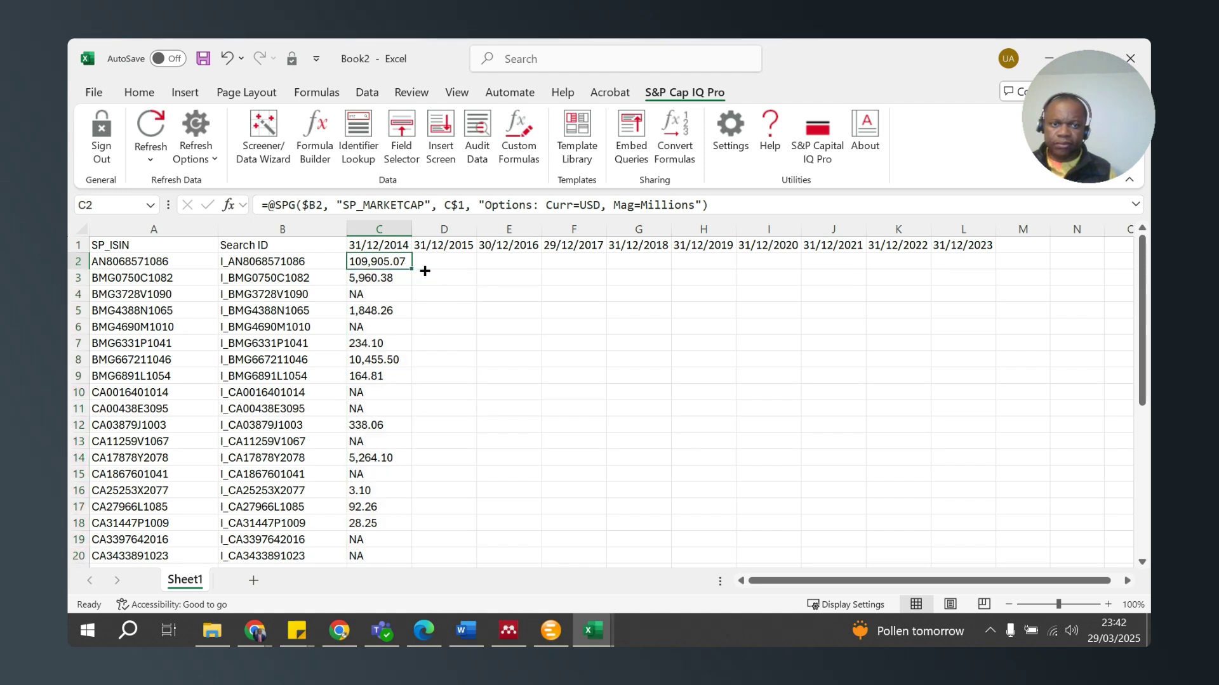
drag(424, 271, 975, 265)
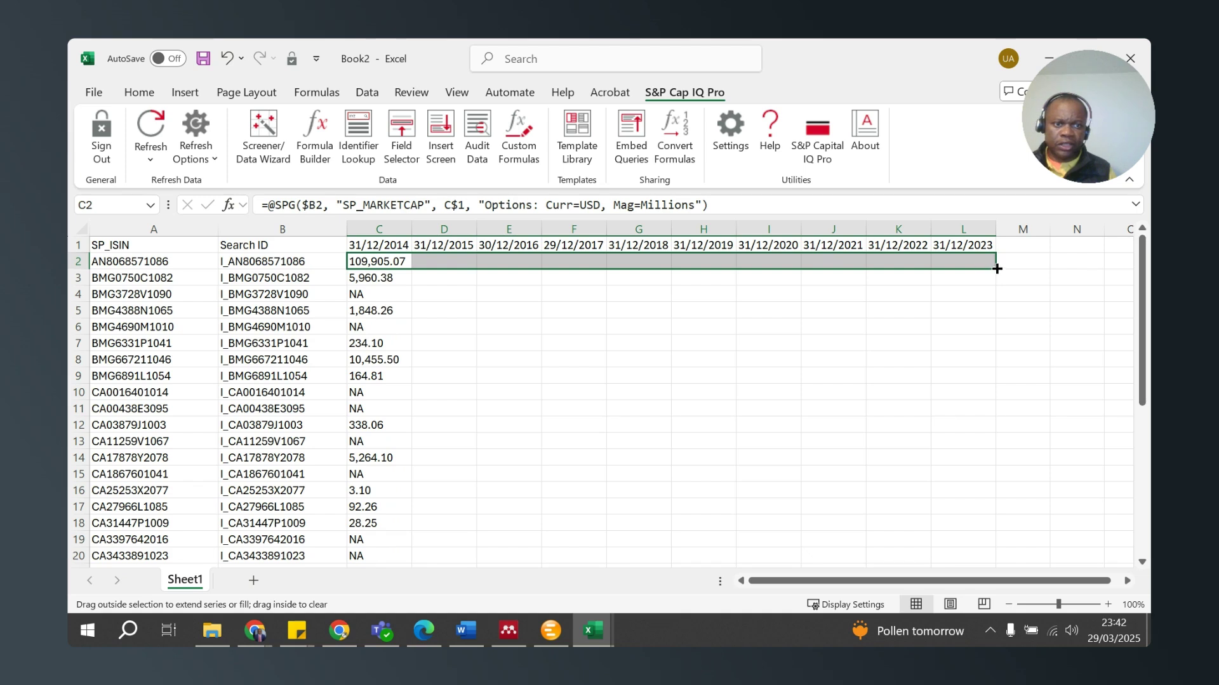
drag(421, 260, 983, 266)
double_click(994, 270)
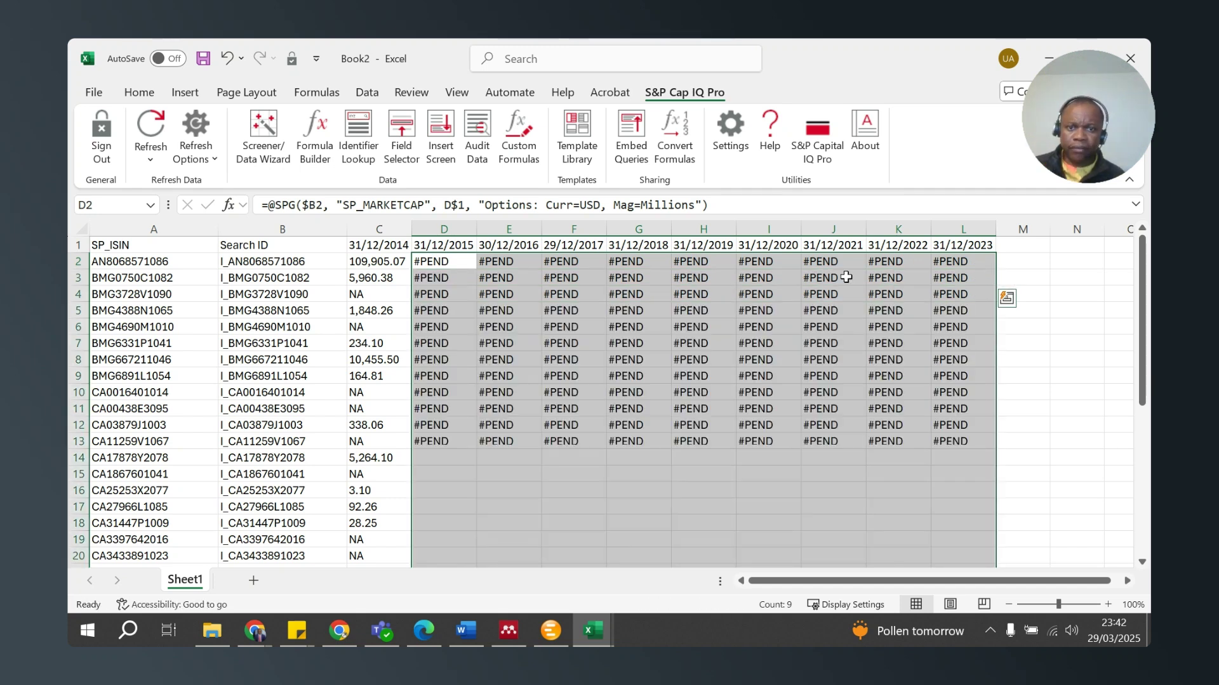
Verify J3 references $B3 and J$1, then select D2:L3 through the last data row.
click(825, 278)
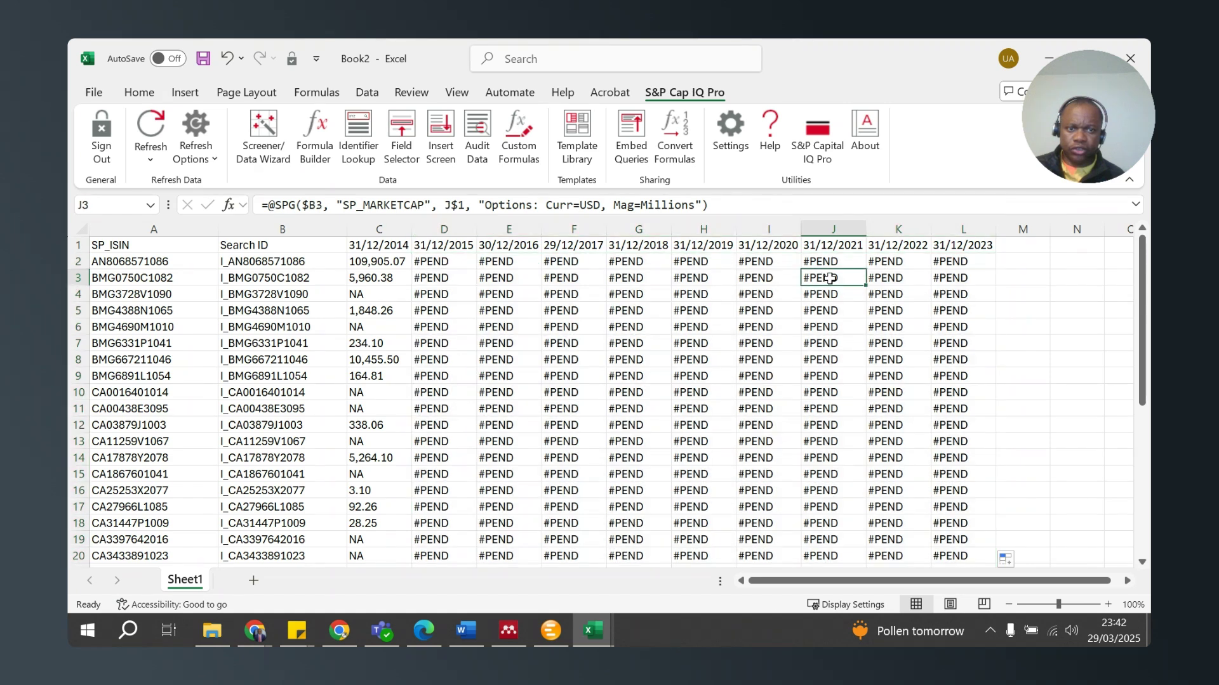
double_click(830, 278)
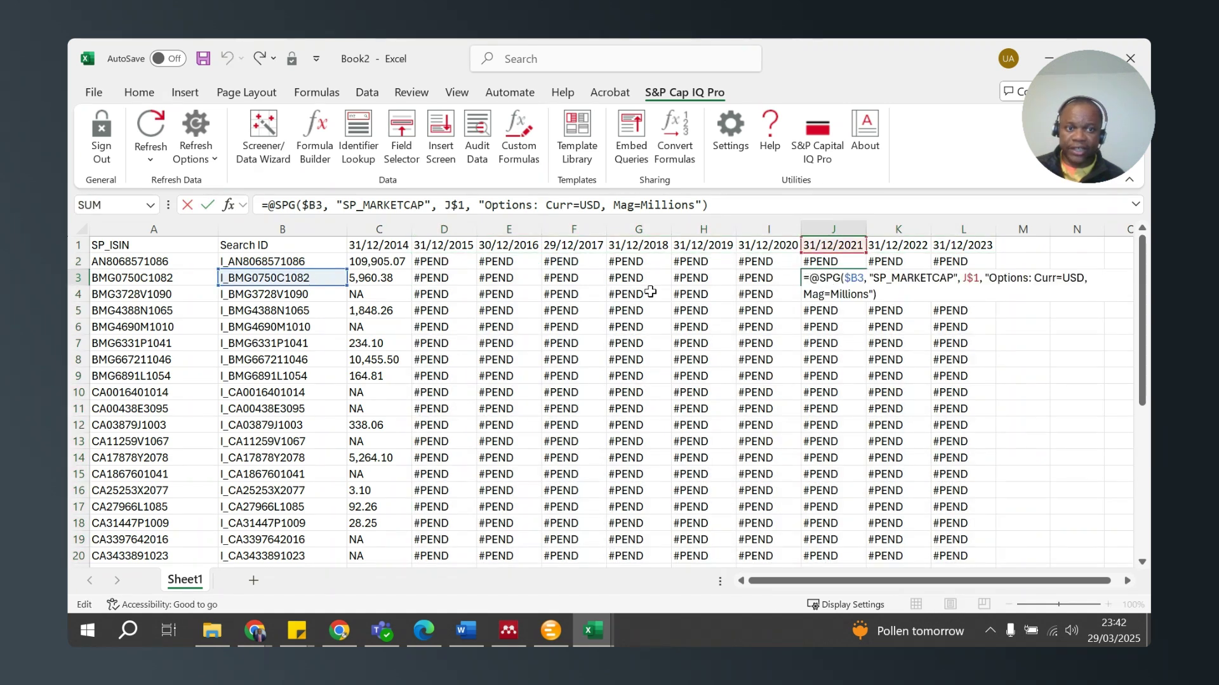
key(Escape)
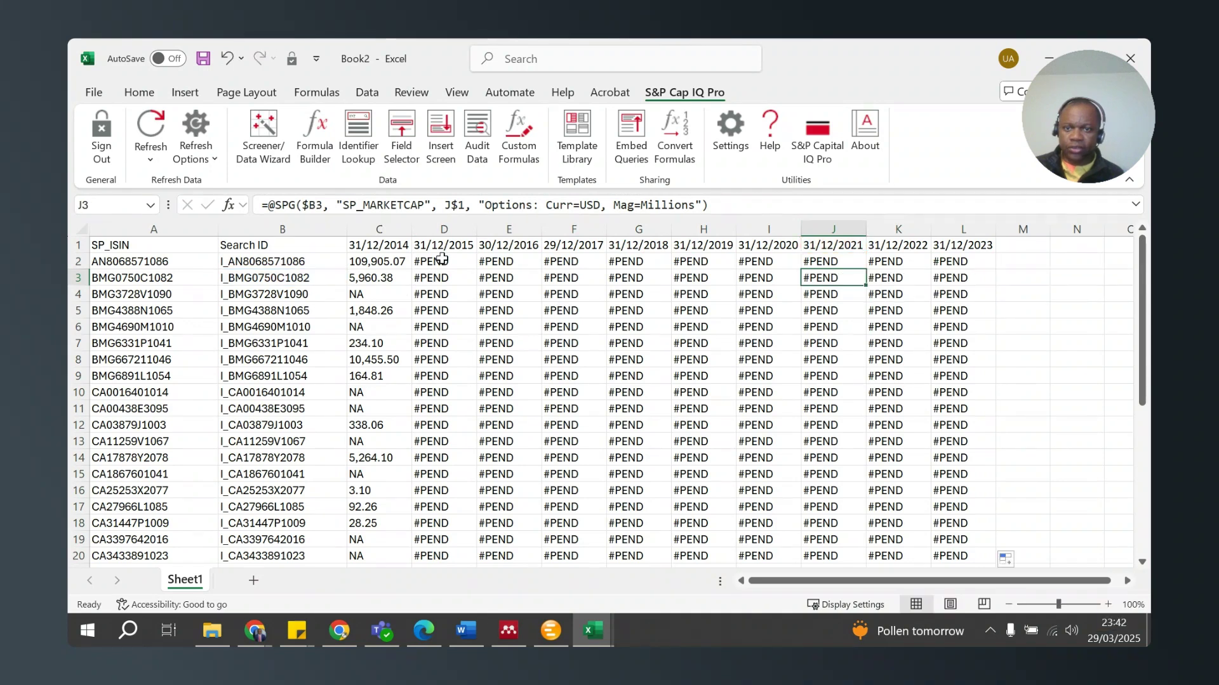
drag(442, 259, 963, 275)
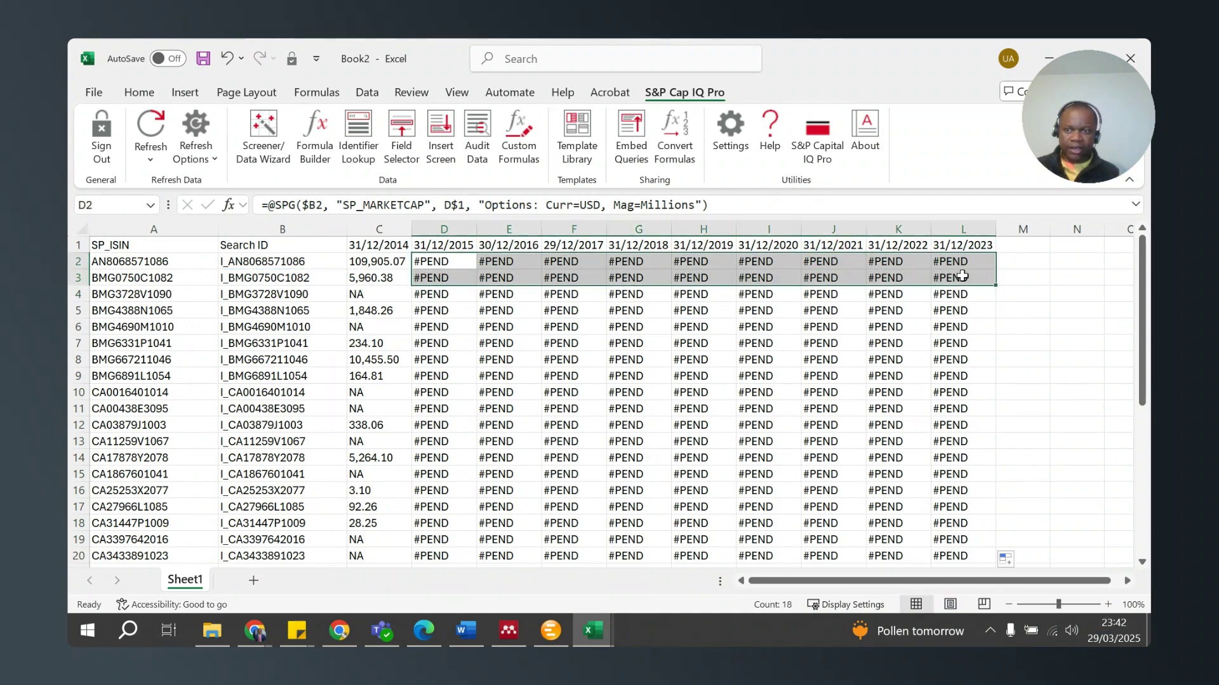
key(ctrl+shift+Down)
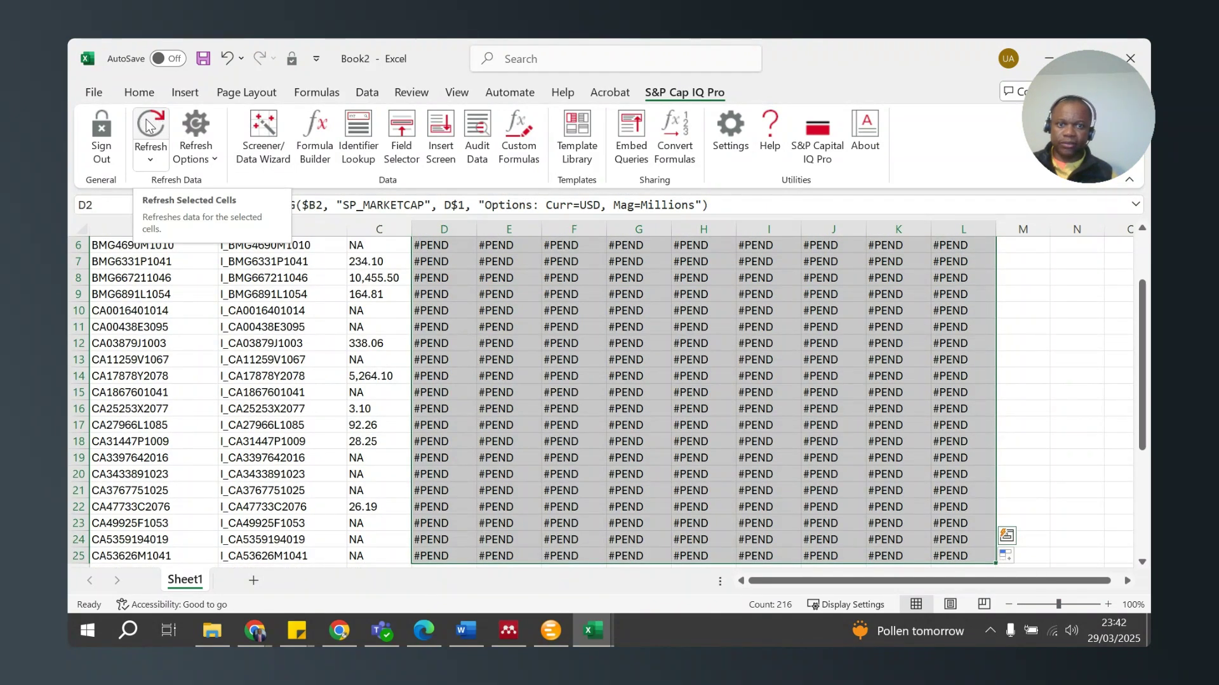
Refresh the Capital IQ formulas in D2:L25 so 2015–2023 market caps replace #PEND, then return to row 1.
click(147, 125)
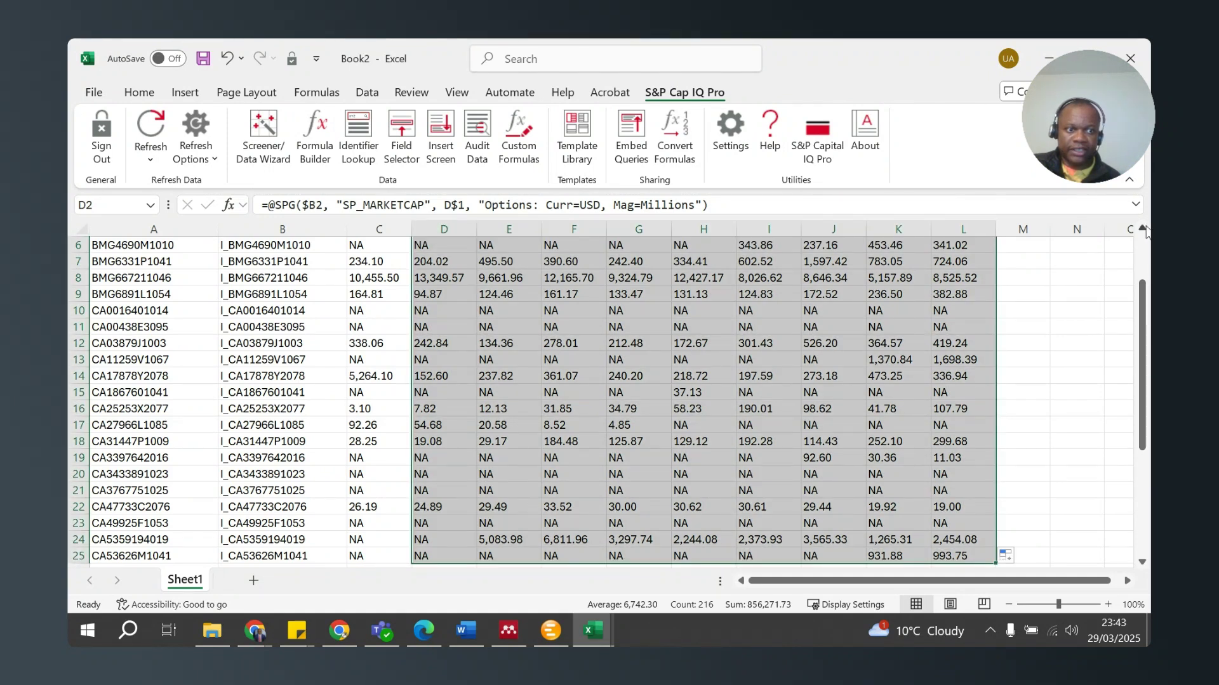
click(1142, 230)
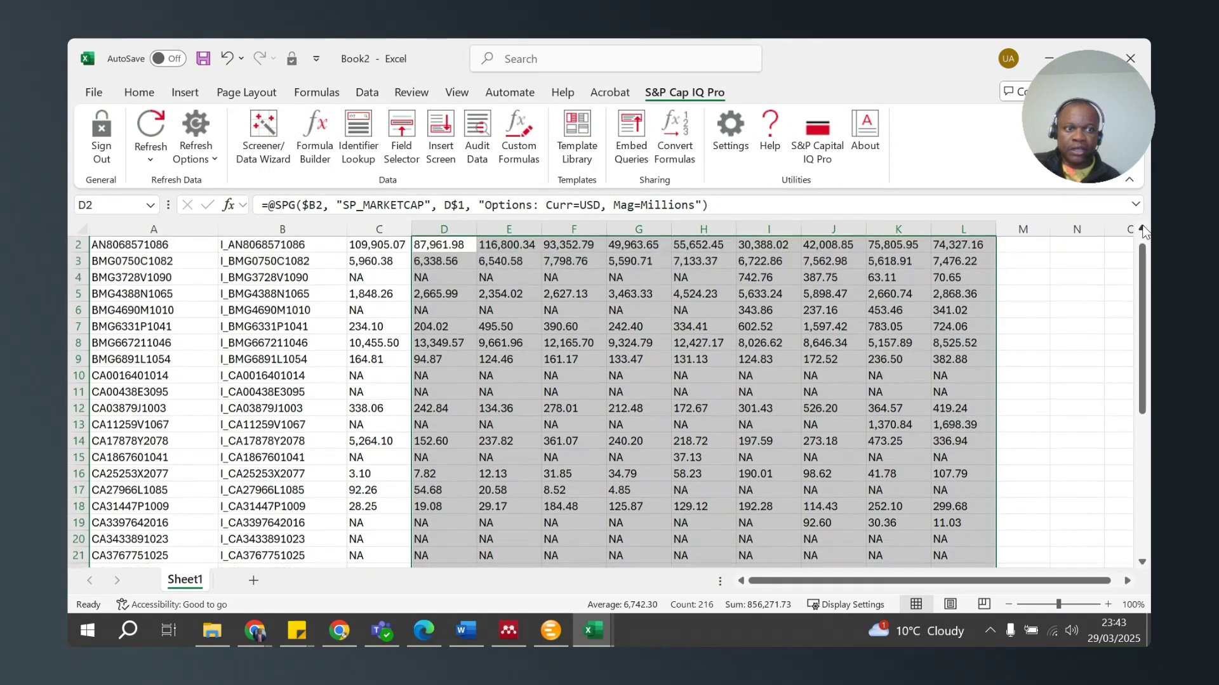